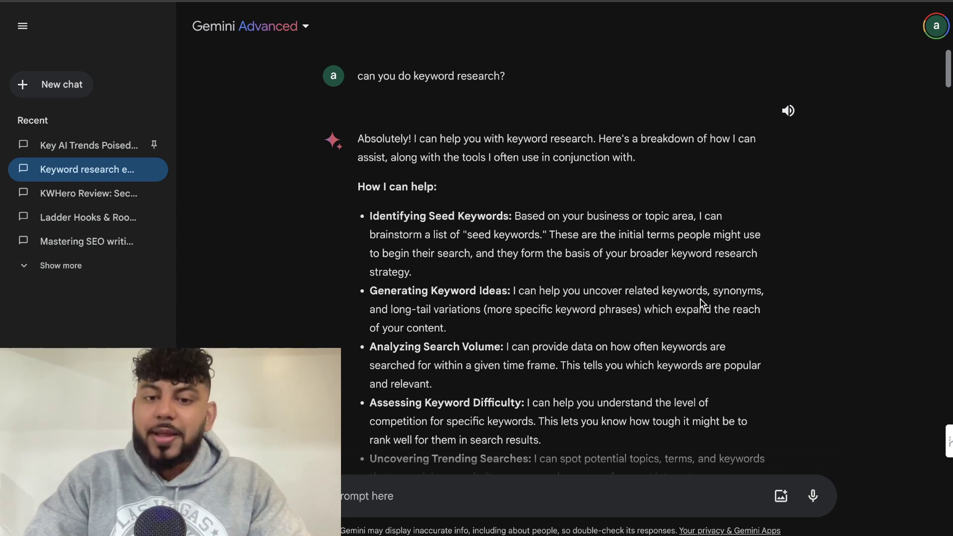
# Scroll the keyword research answer down to the 'accounting in Canada' reply with synonym and long-tail variations
pyautogui.scroll(-1, 701, 299)
pyautogui.scroll(-1, 701, 300)
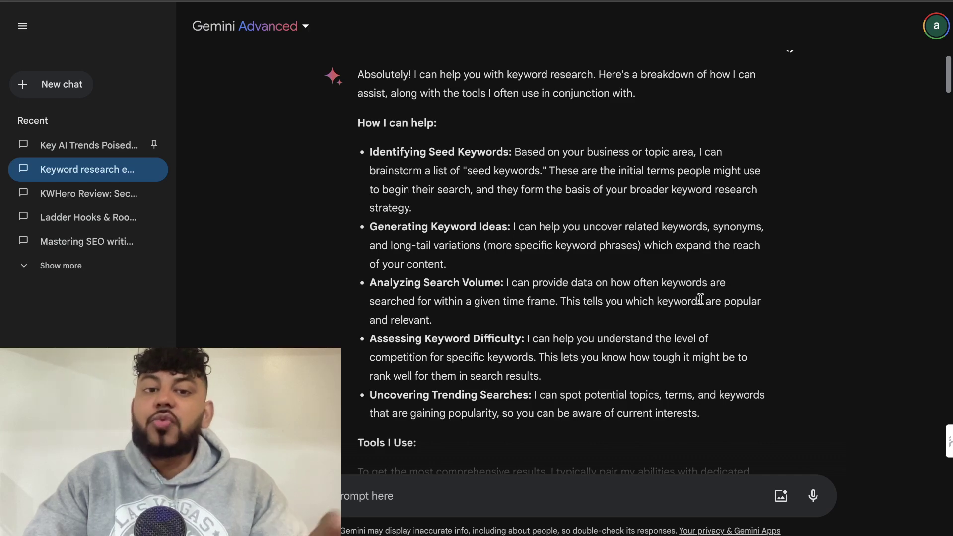
pyautogui.scroll(1, 701, 299)
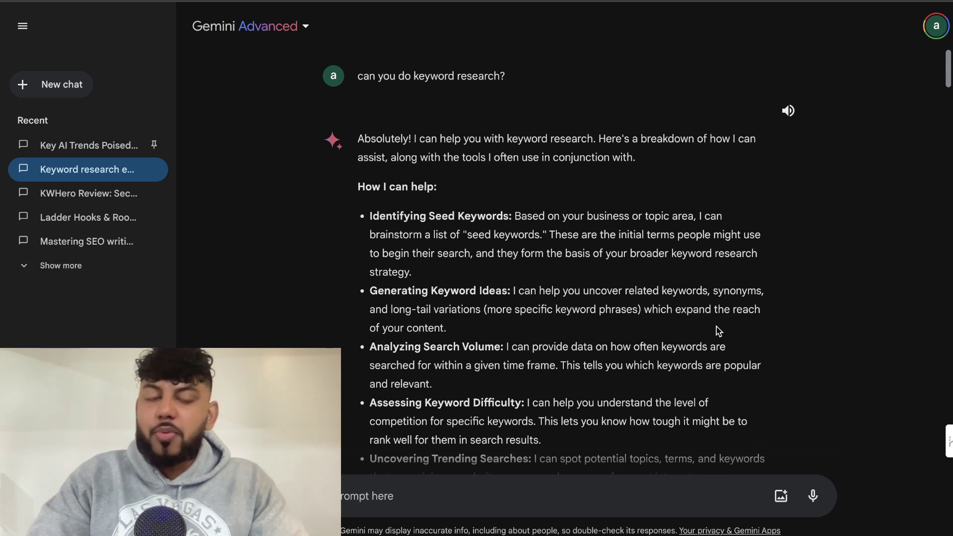
pyautogui.scroll(-1, 716, 328)
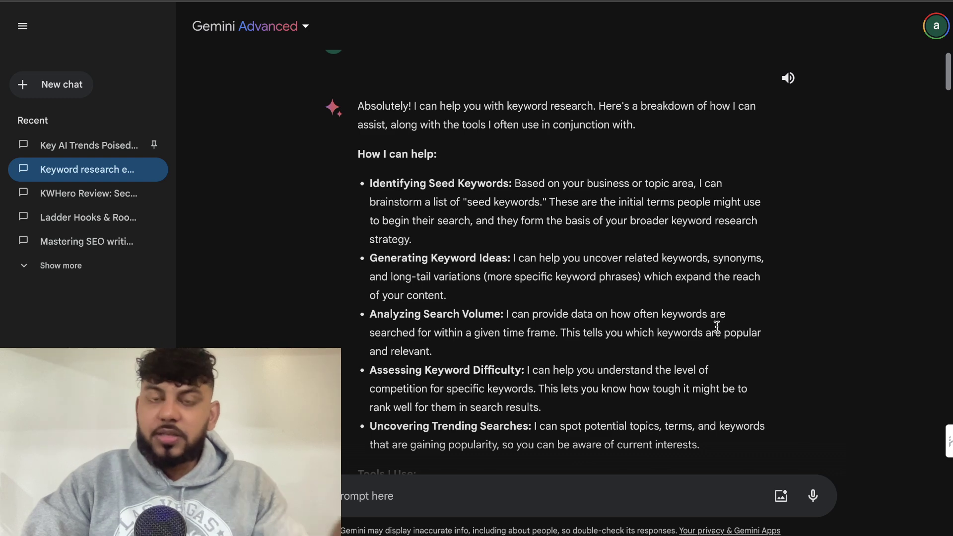
pyautogui.scroll(1, 716, 327)
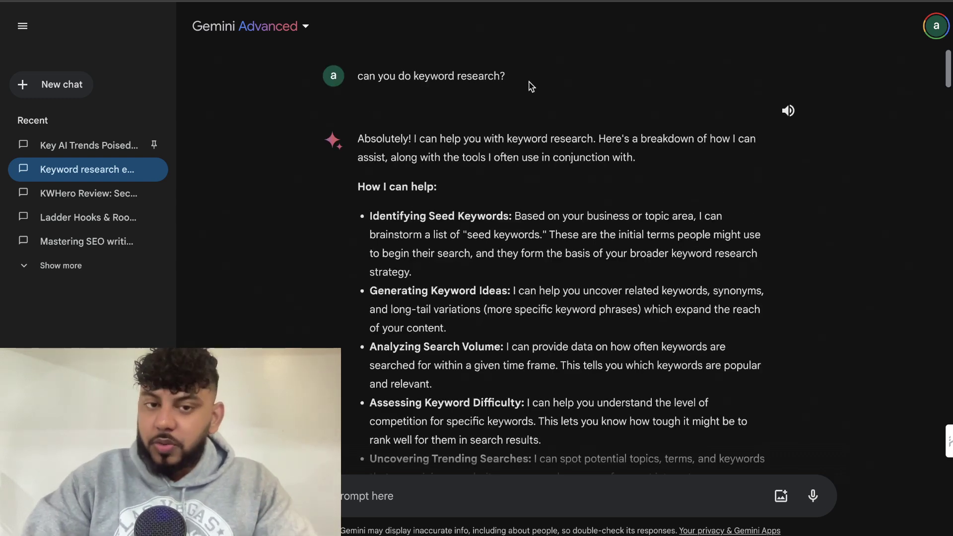
pyautogui.scroll(-12, 567, 169)
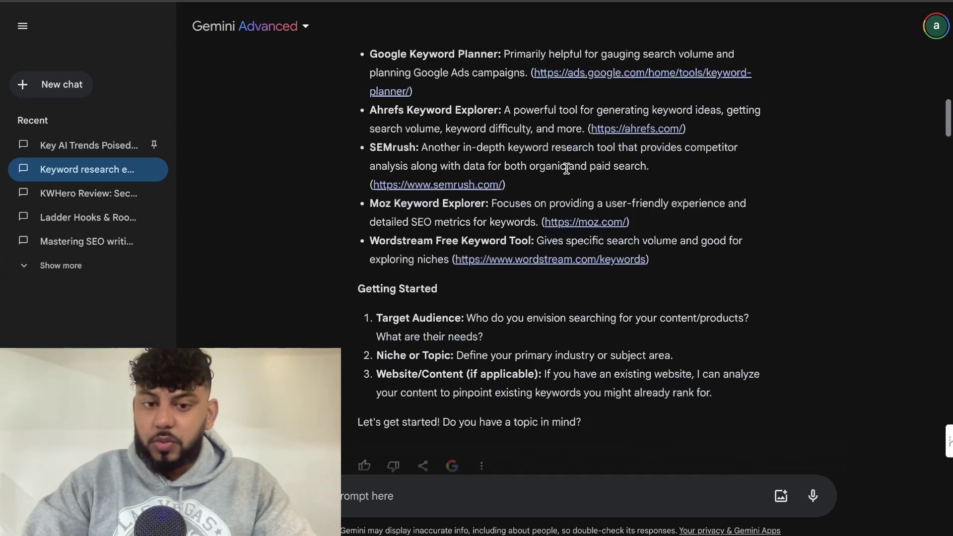
pyautogui.scroll(-3, 569, 166)
pyautogui.scroll(15, 569, 169)
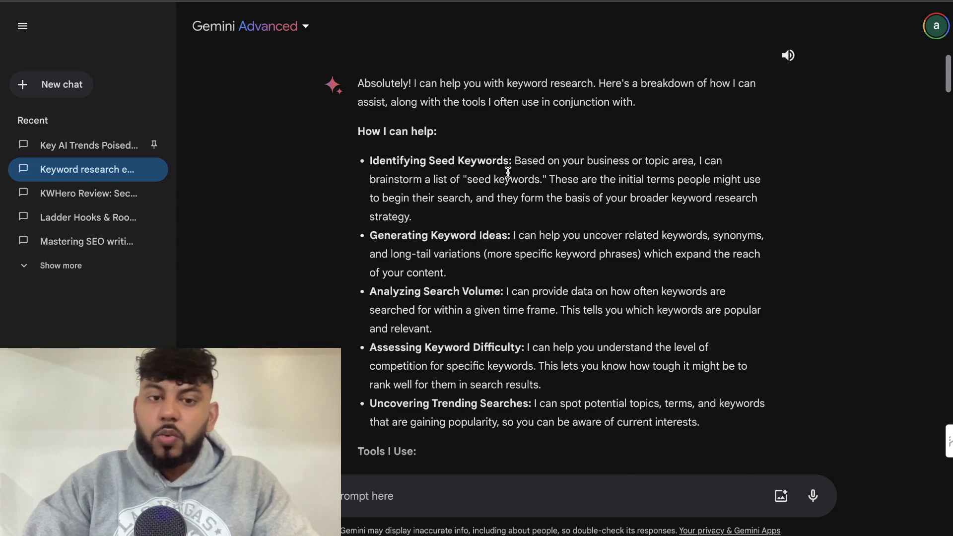
pyautogui.scroll(-1, 500, 238)
pyautogui.scroll(-5, 500, 239)
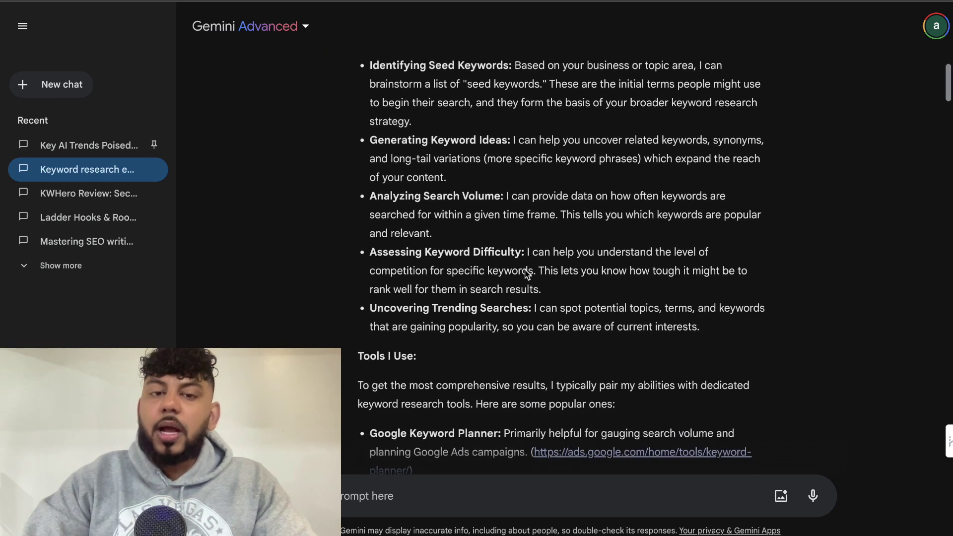
pyautogui.scroll(-10, 525, 271)
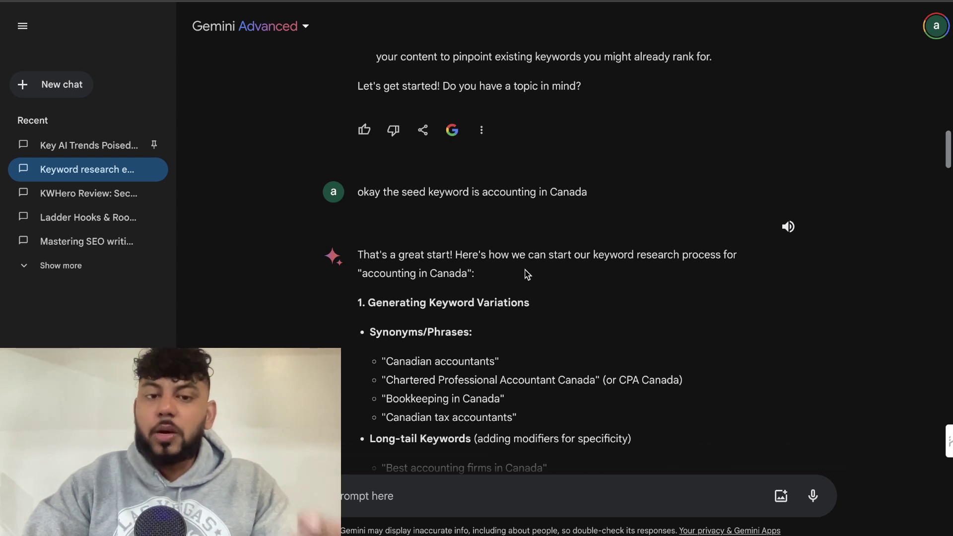
# Scroll past the keyword variations, strategies and process sections to the keyword-table request
pyautogui.scroll(-1, 526, 273)
pyautogui.scroll(-1, 517, 243)
pyautogui.scroll(-1, 517, 244)
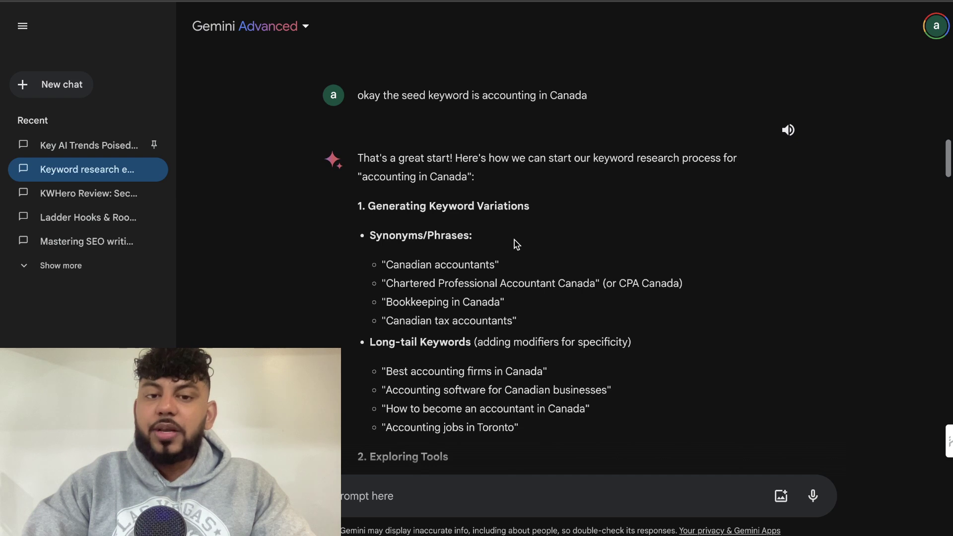
pyautogui.scroll(-1, 516, 244)
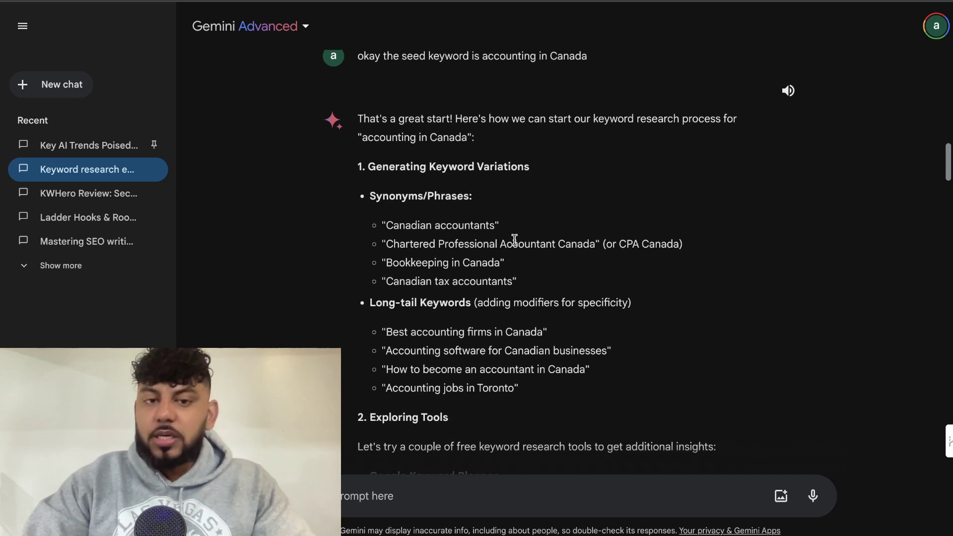
pyautogui.scroll(-1, 514, 240)
pyautogui.scroll(-1, 517, 244)
pyautogui.scroll(-1, 516, 245)
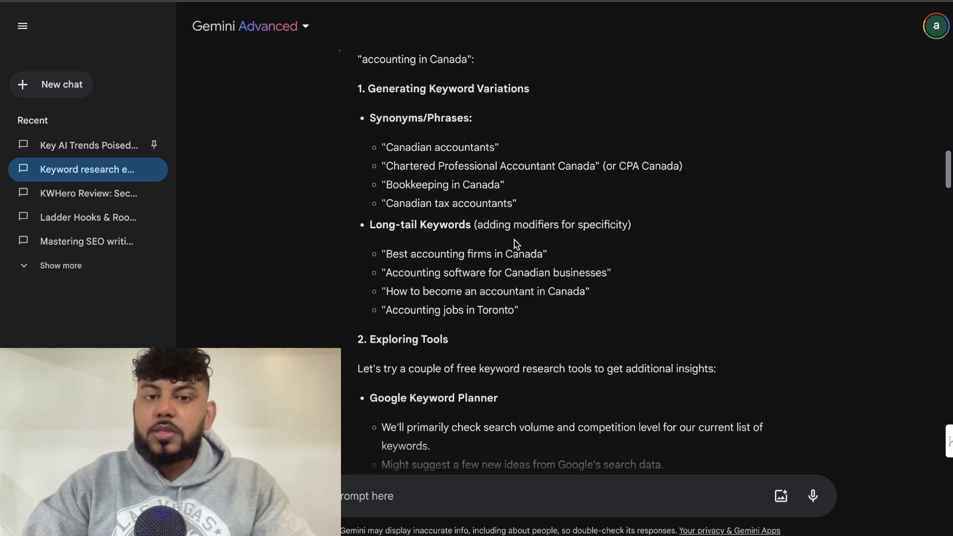
pyautogui.scroll(-2, 525, 277)
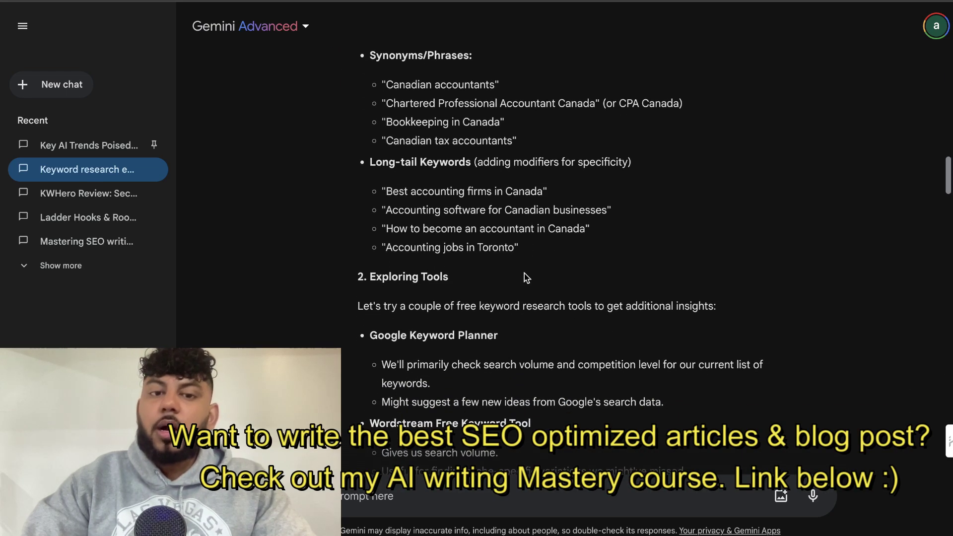
pyautogui.scroll(2, 513, 207)
pyautogui.scroll(-8, 540, 254)
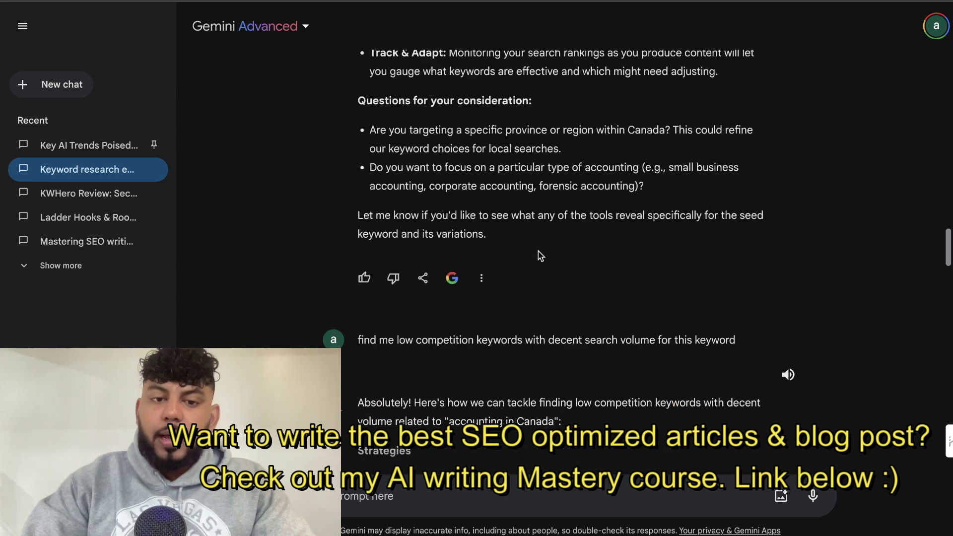
pyautogui.scroll(-3, 541, 256)
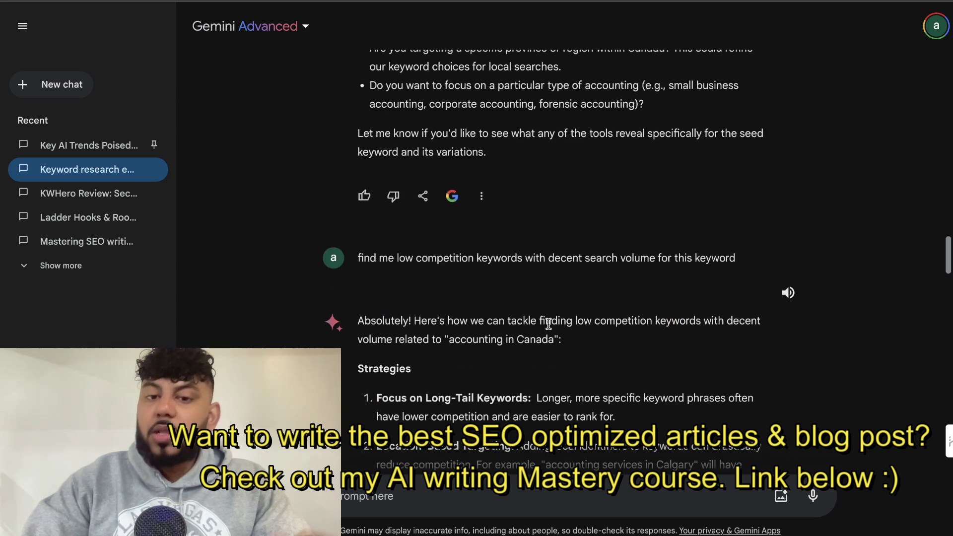
pyautogui.scroll(-1, 548, 324)
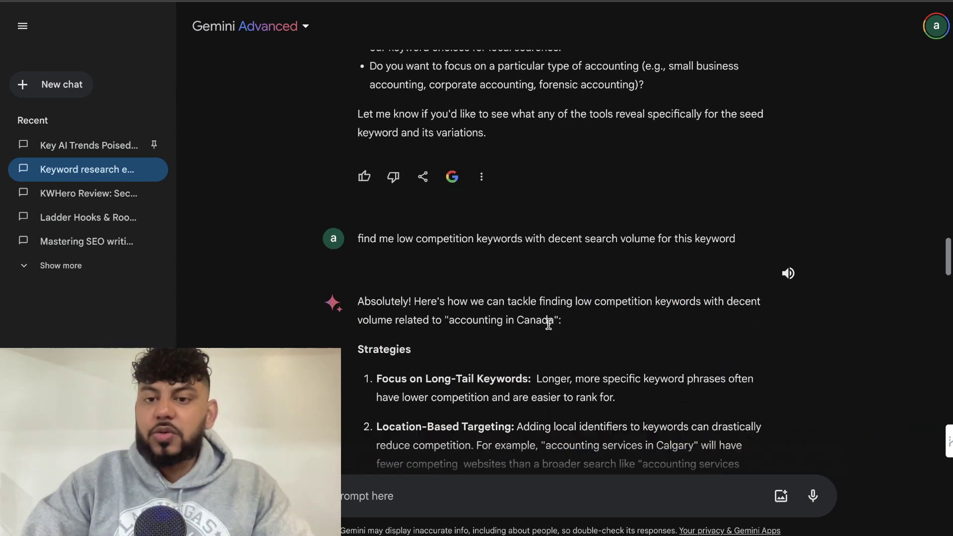
pyautogui.scroll(-1, 549, 325)
pyautogui.scroll(-1, 551, 326)
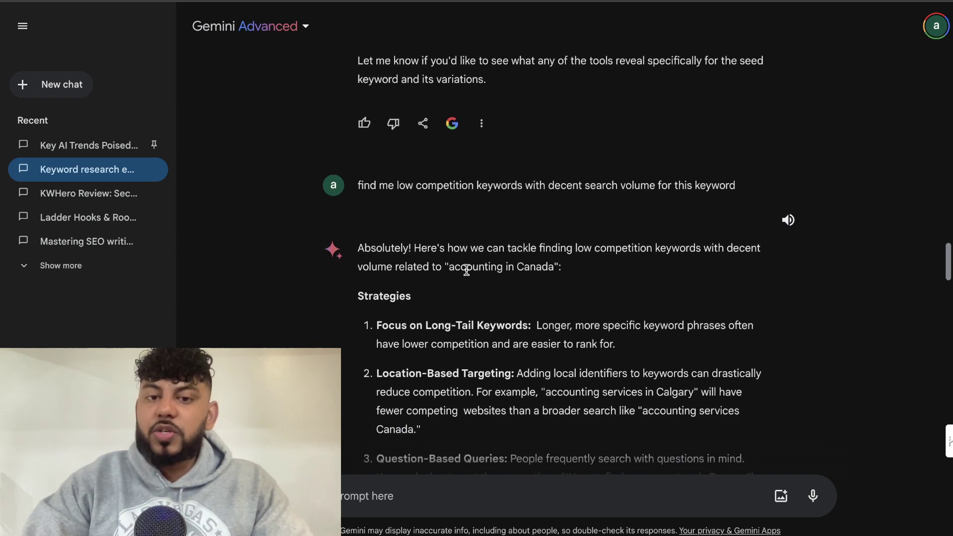
pyautogui.scroll(-3, 583, 277)
pyautogui.scroll(-8, 584, 277)
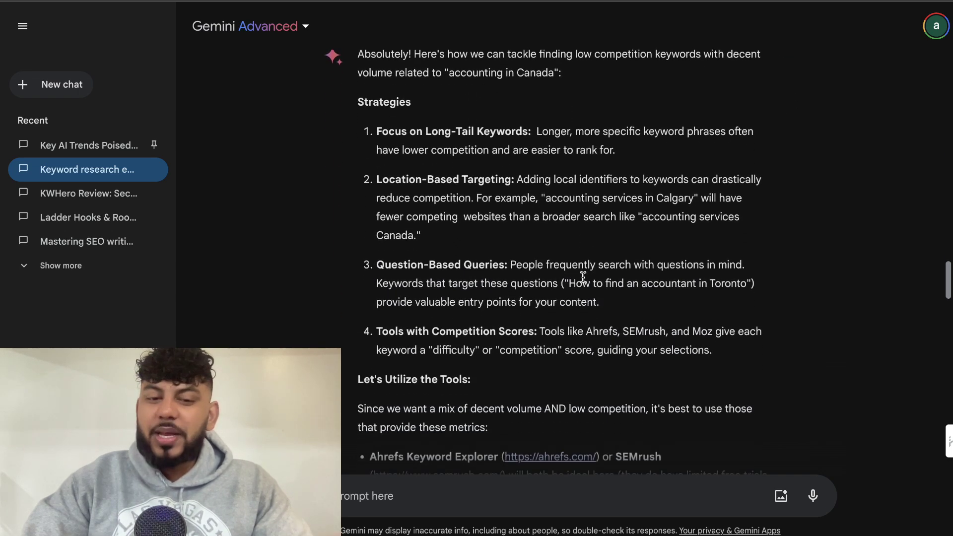
pyautogui.scroll(-2, 585, 281)
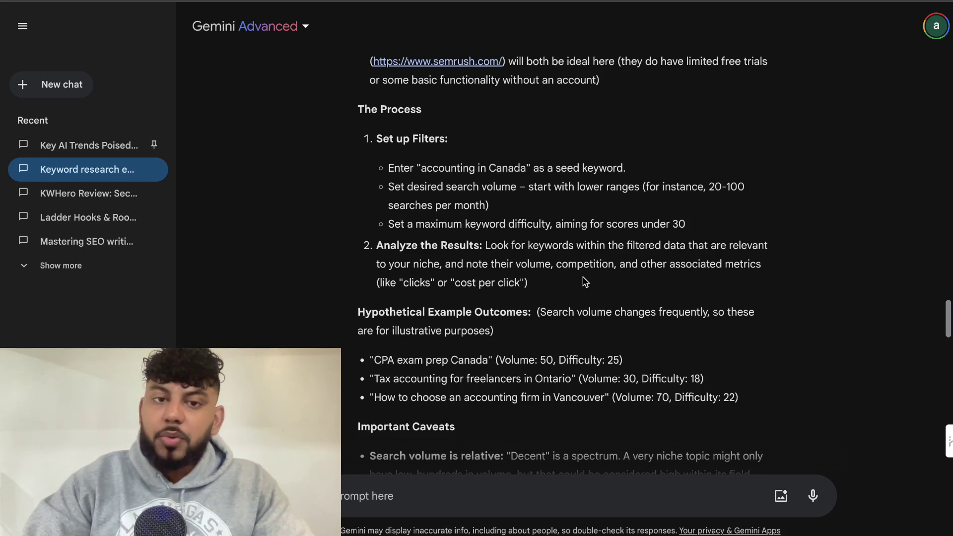
pyautogui.scroll(-10, 585, 281)
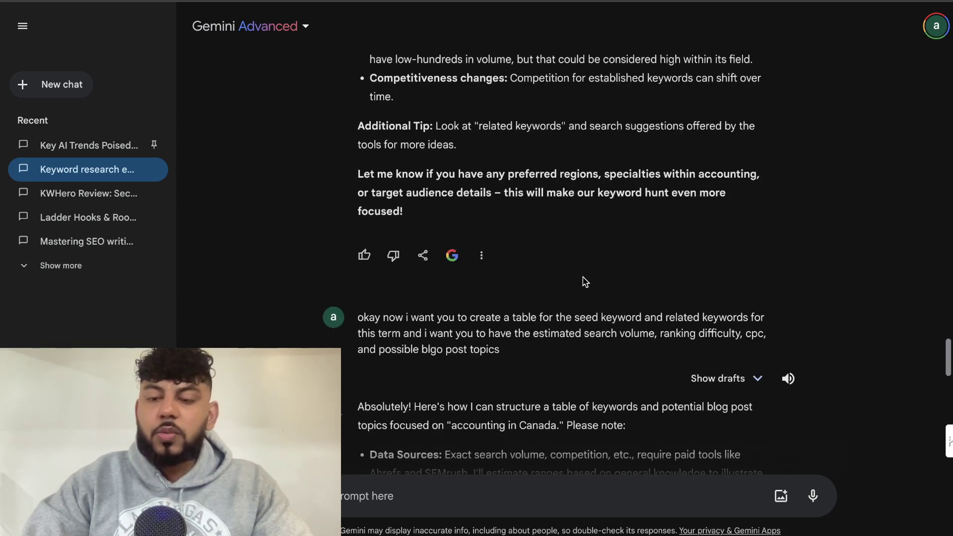
pyautogui.scroll(-1, 586, 282)
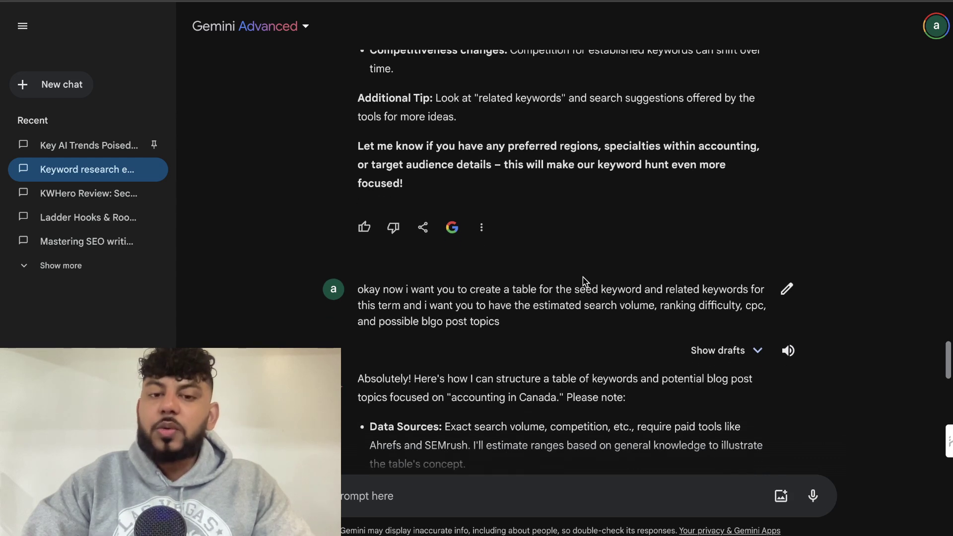
pyautogui.scroll(-2, 585, 346)
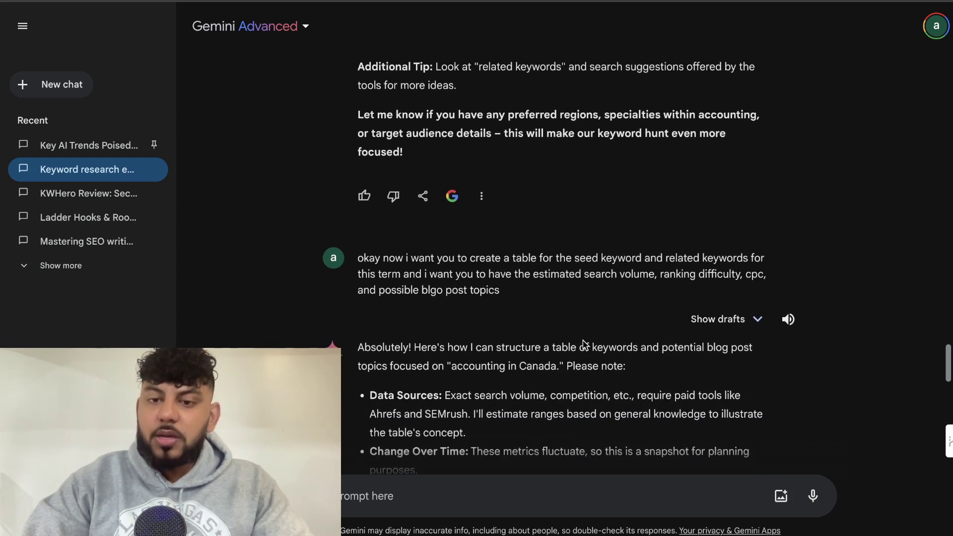
pyautogui.scroll(-1, 585, 342)
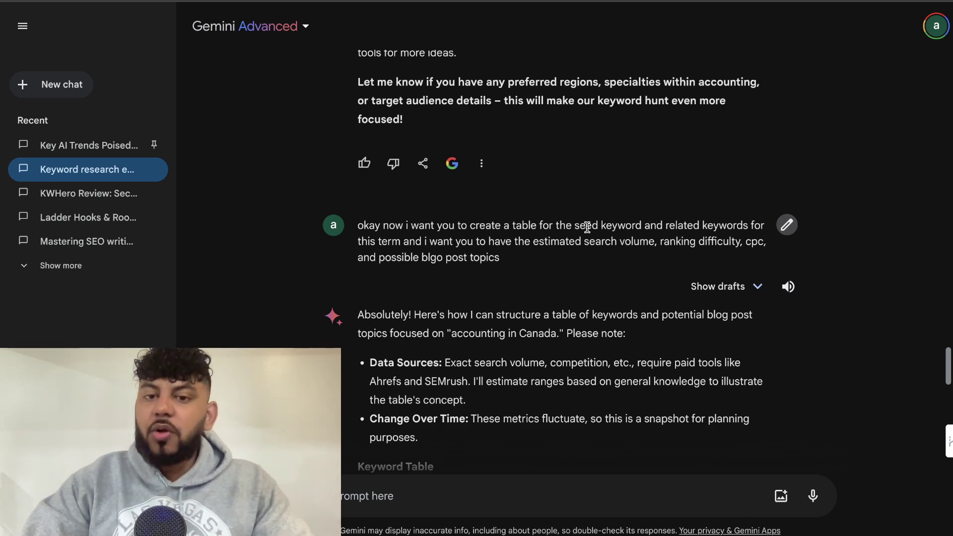
pyautogui.click(643, 224)
pyautogui.click(650, 234)
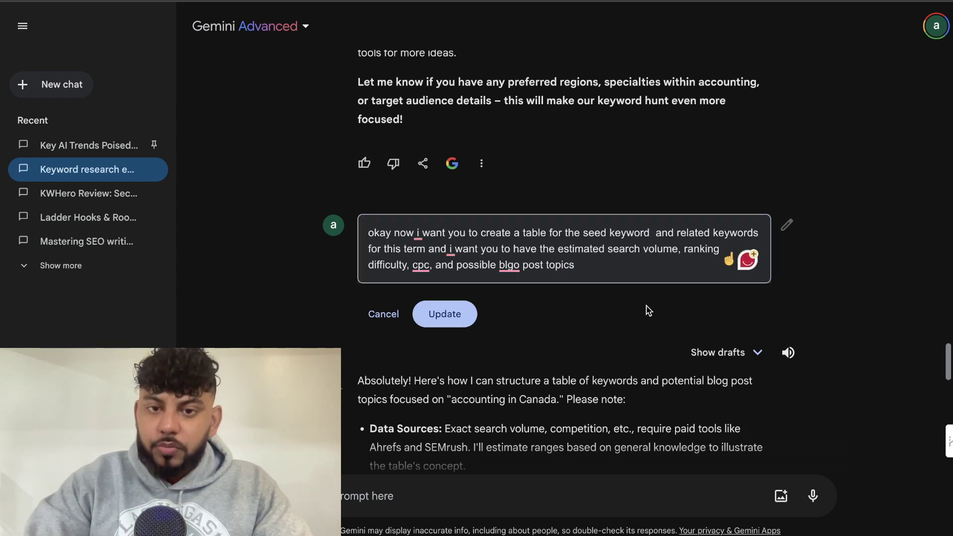
pyautogui.click(372, 320)
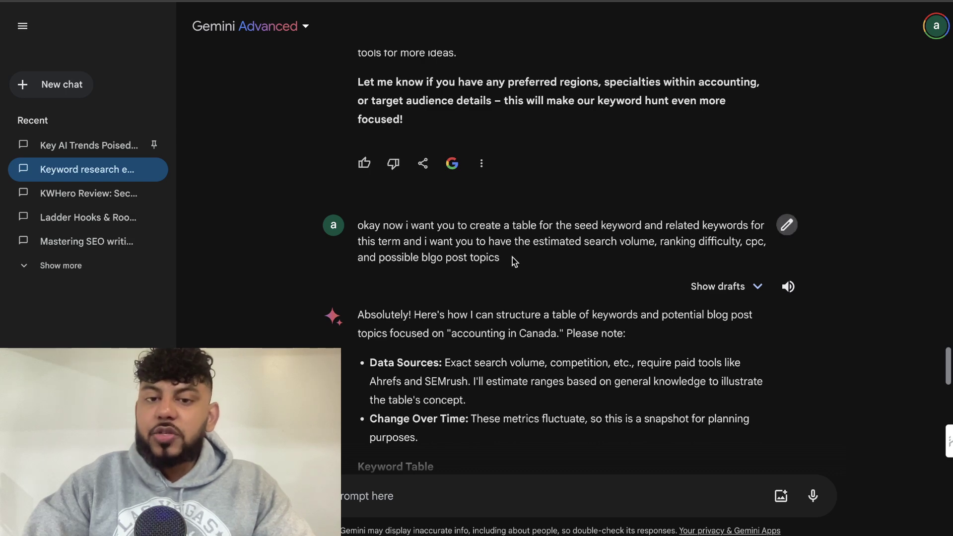
pyautogui.scroll(-2, 515, 255)
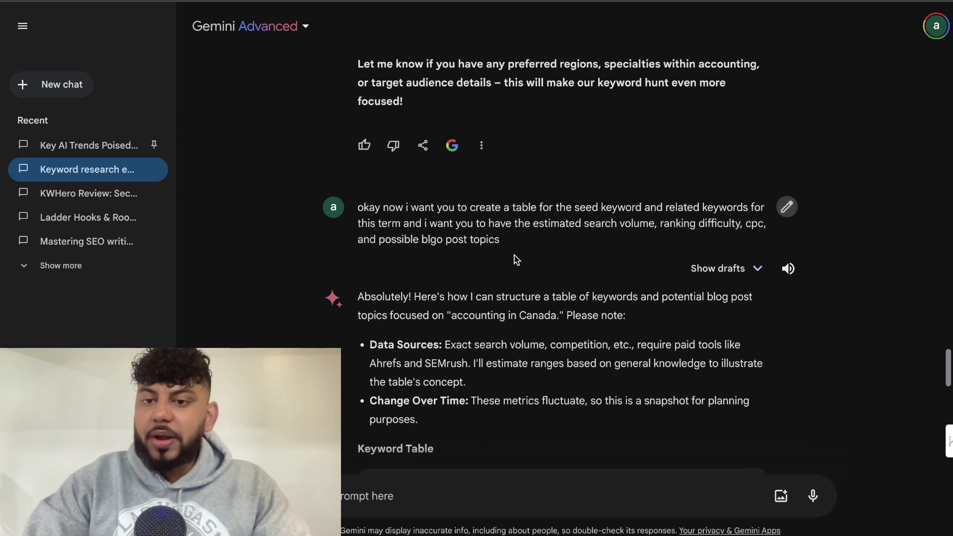
pyautogui.scroll(-2, 521, 252)
pyautogui.scroll(2, 541, 239)
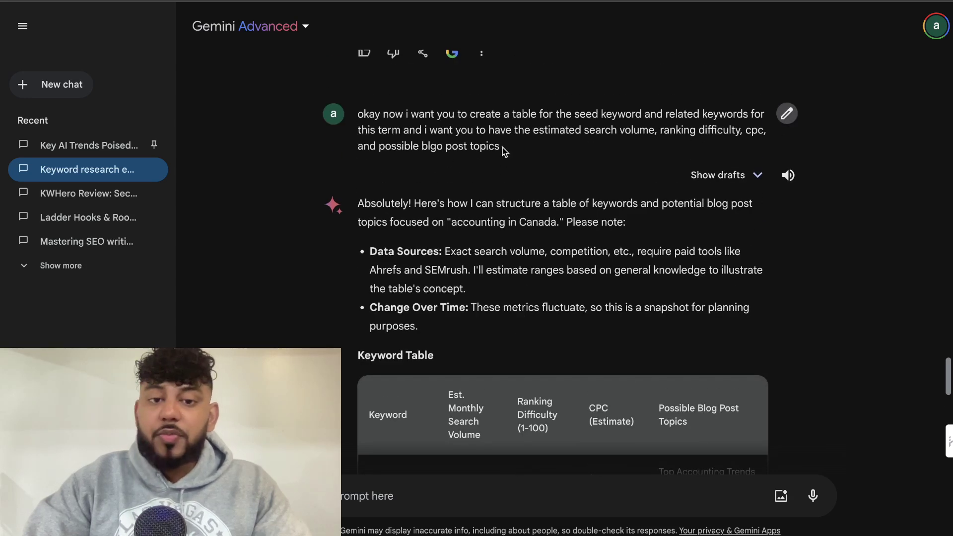
# Export Gemini's five-row accounting Keyword Table to a new Google Sheets spreadsheet
pyautogui.scroll(-4, 503, 149)
pyautogui.scroll(3, 502, 147)
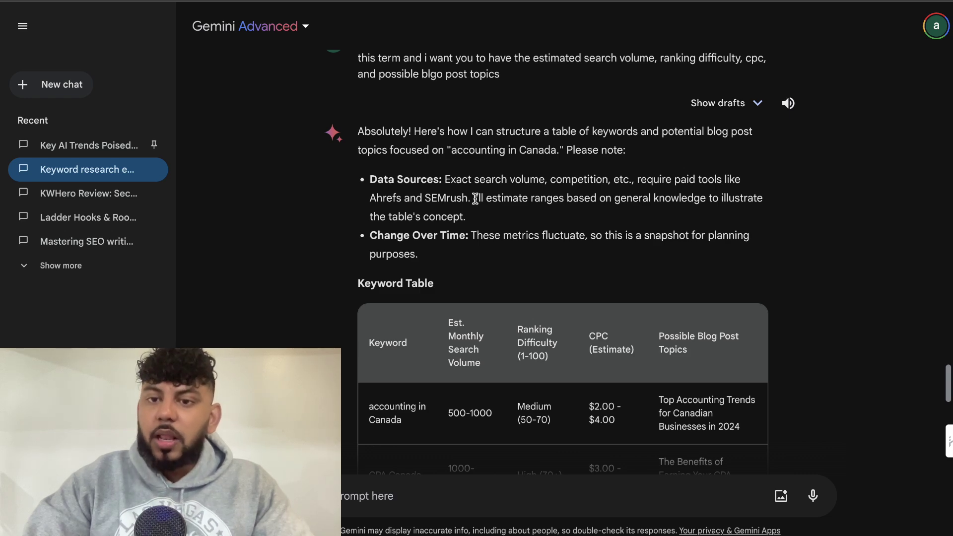
pyautogui.scroll(-3, 479, 219)
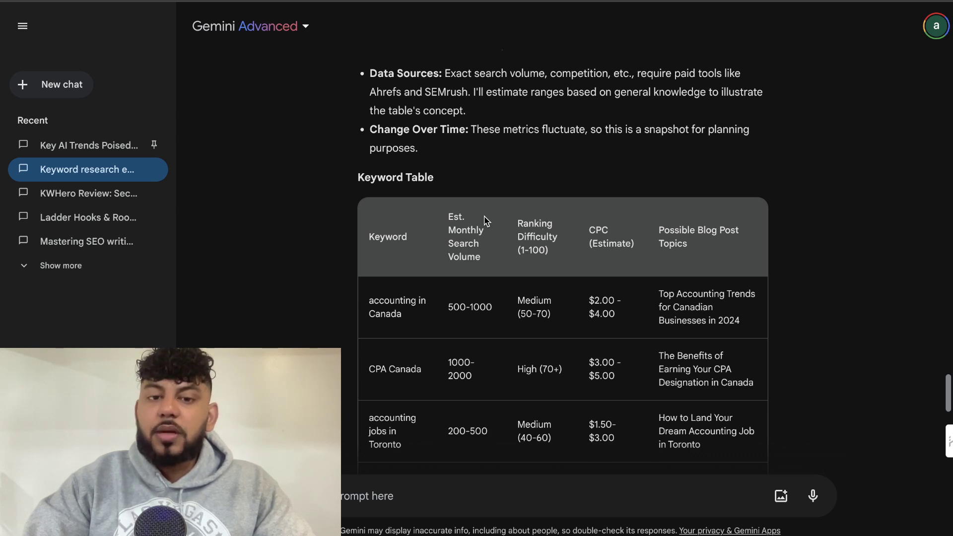
pyautogui.scroll(-1, 487, 221)
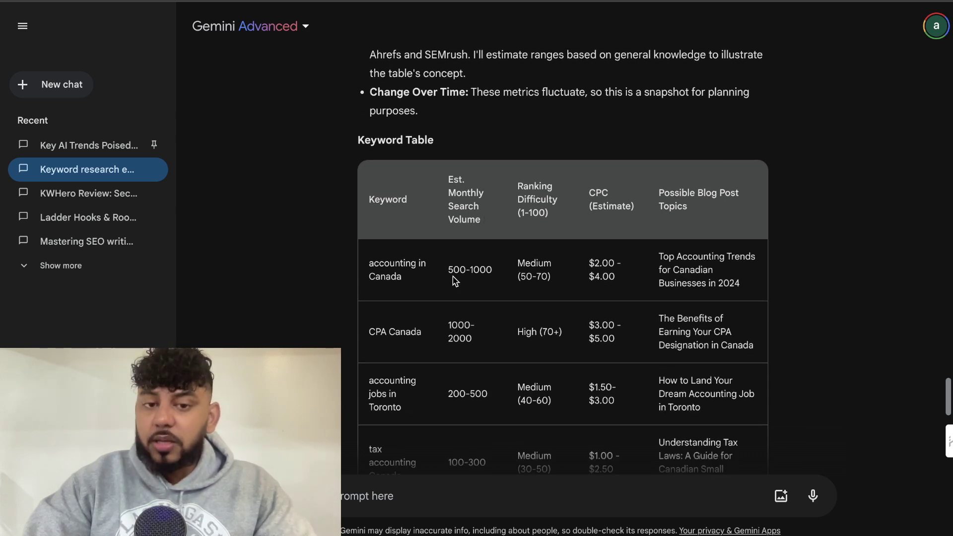
pyautogui.scroll(-1, 439, 275)
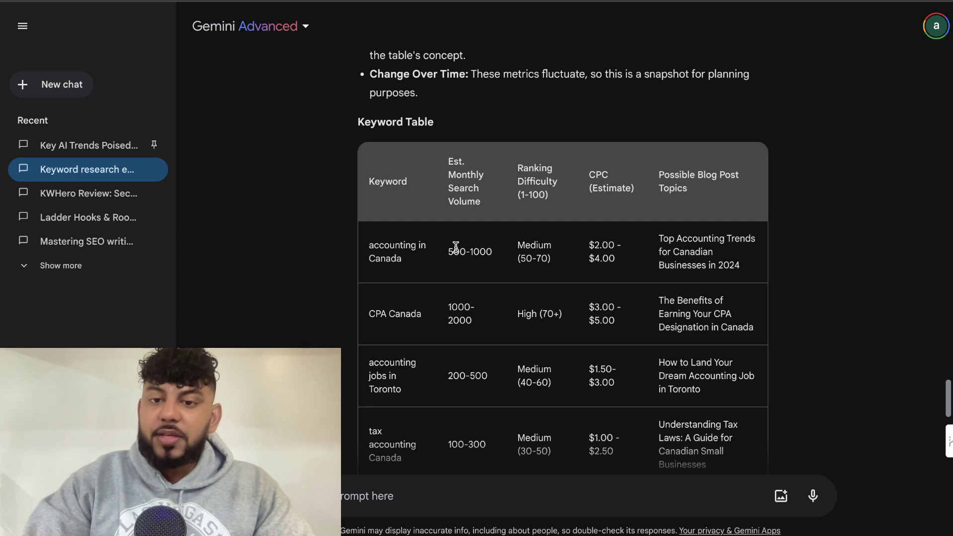
pyautogui.scroll(-1, 538, 348)
pyautogui.scroll(1, 536, 343)
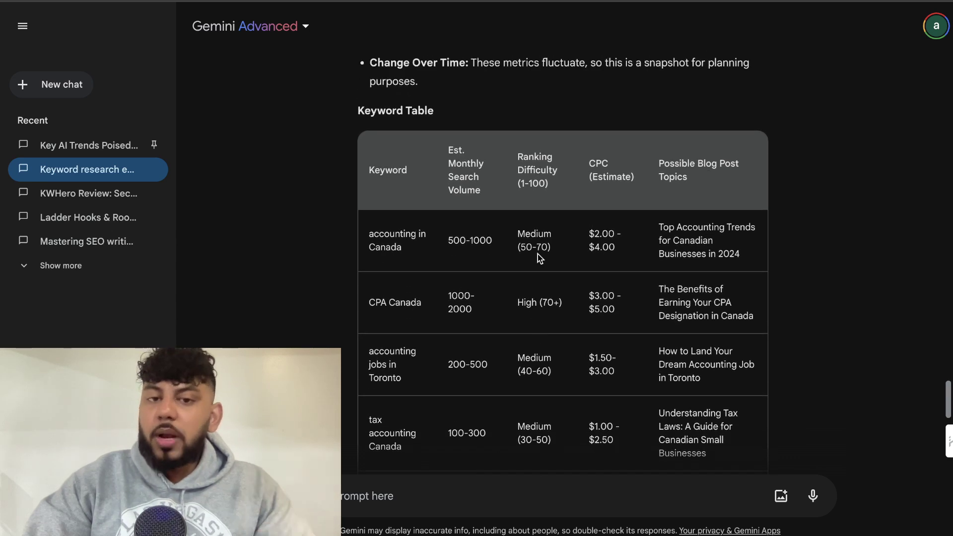
pyautogui.scroll(-1, 540, 258)
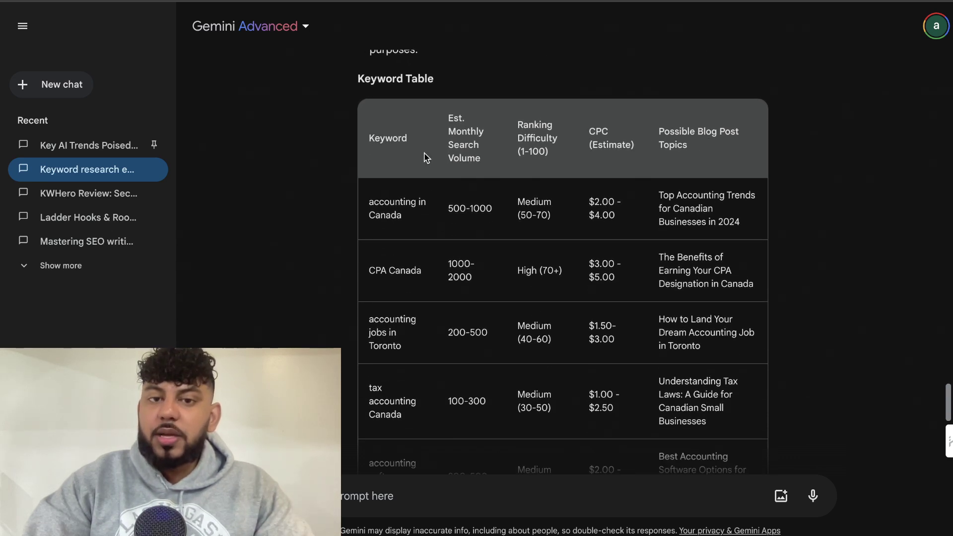
pyautogui.scroll(-1, 477, 195)
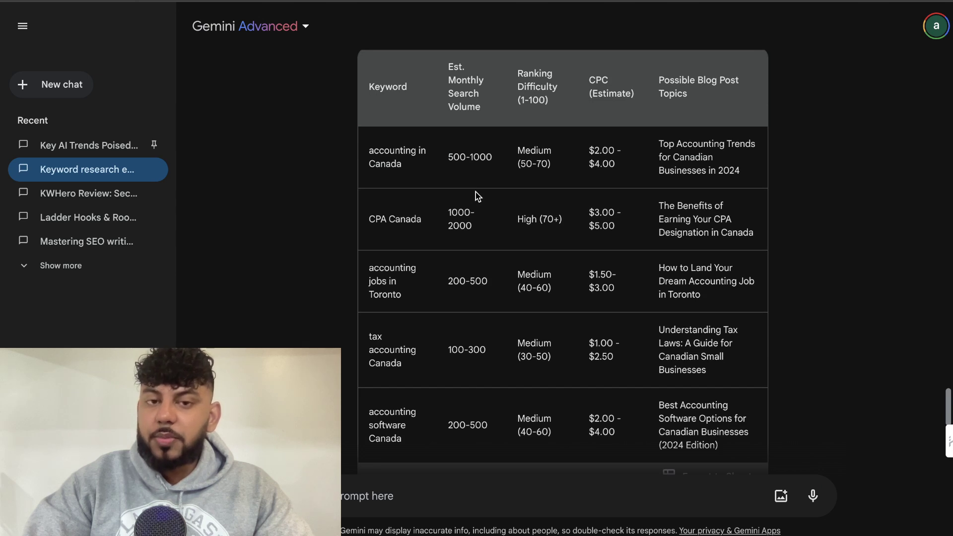
pyautogui.scroll(1, 477, 196)
pyautogui.scroll(-4, 478, 192)
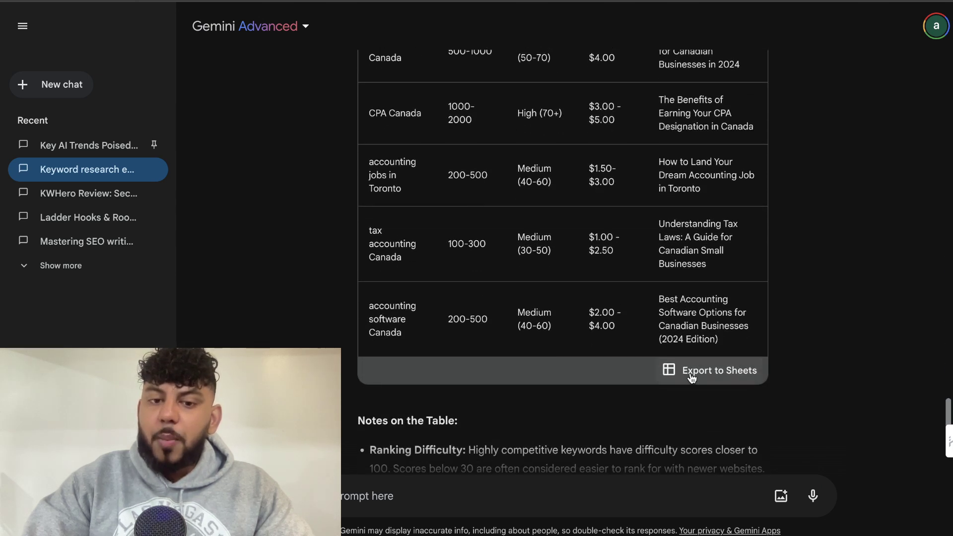
pyautogui.scroll(1, 697, 376)
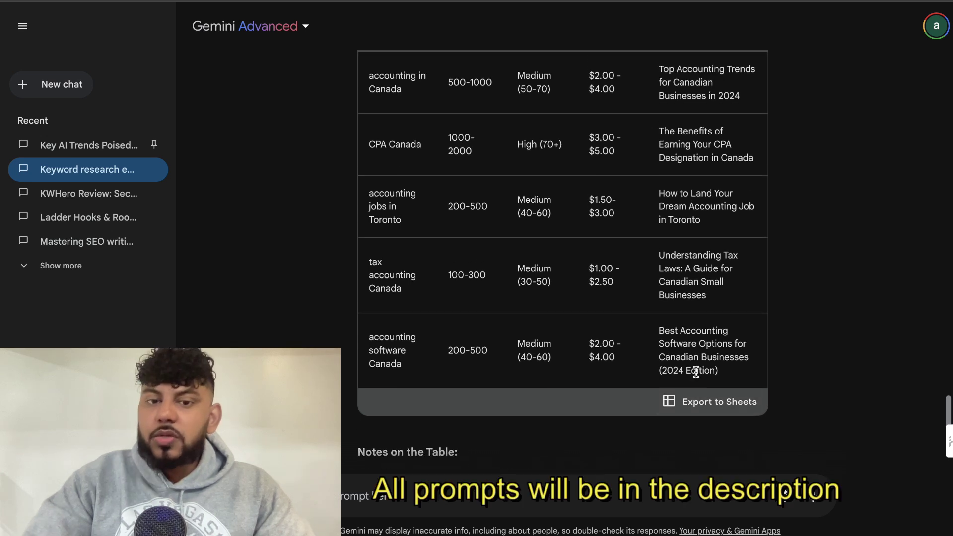
pyautogui.scroll(-1, 696, 372)
pyautogui.scroll(-1, 696, 373)
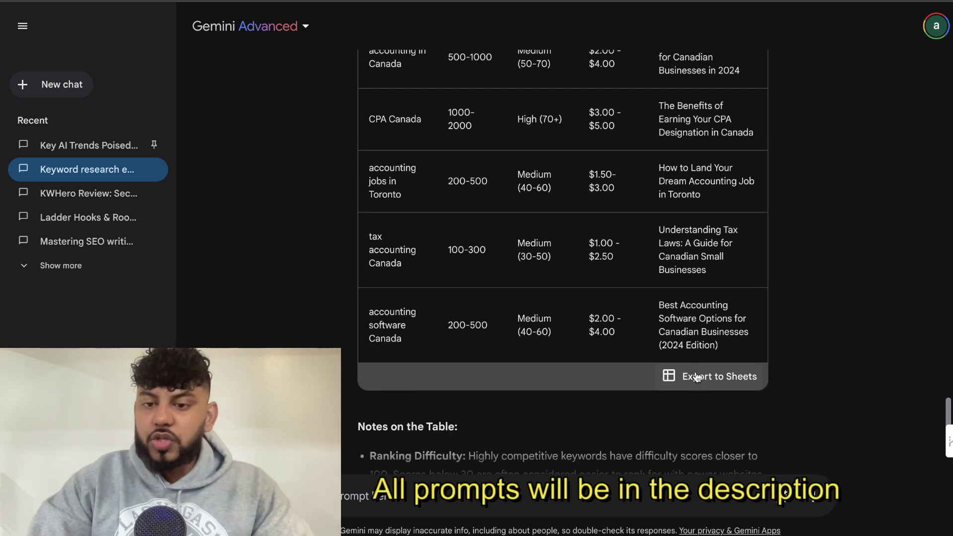
pyautogui.scroll(-2, 634, 362)
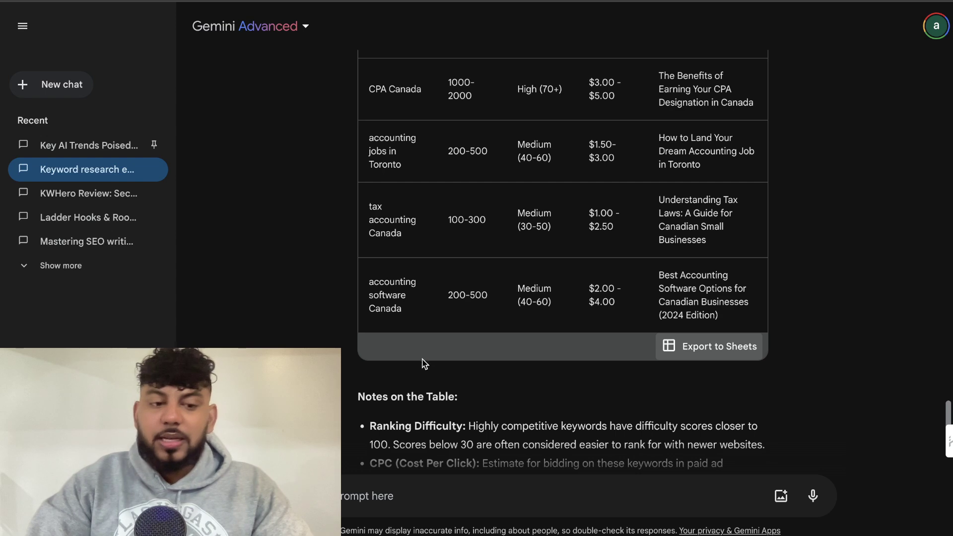
pyautogui.click(710, 346)
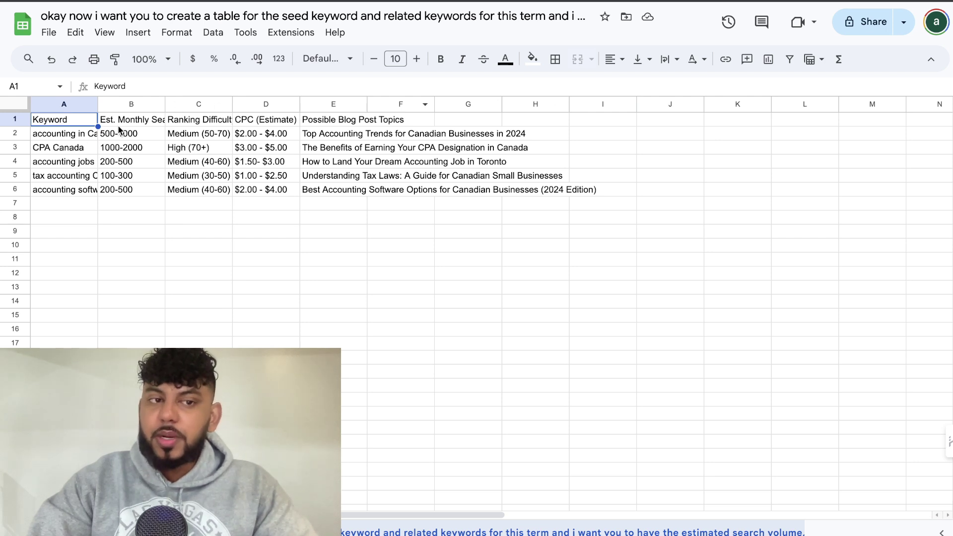
# Widen column B so the Est. Monthly Search Volume header is readable
pyautogui.click(69, 136)
pyautogui.doubleClick(69, 136)
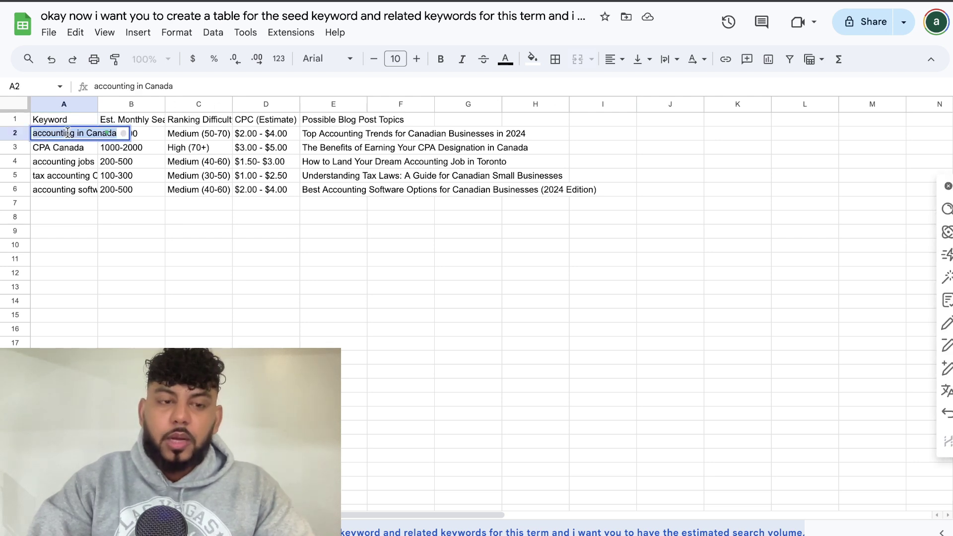
pyautogui.click(140, 102)
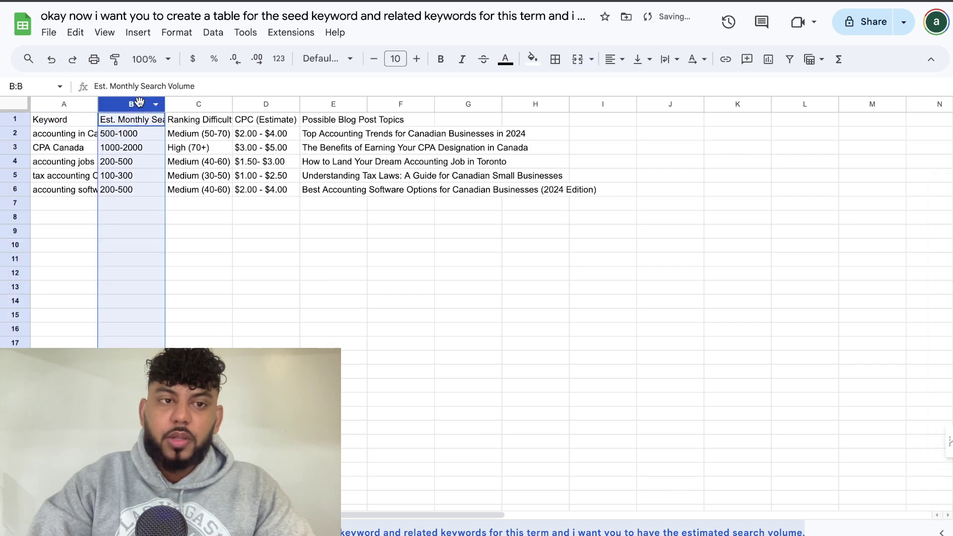
pyautogui.moveTo(165, 102); pyautogui.dragTo(192, 103)
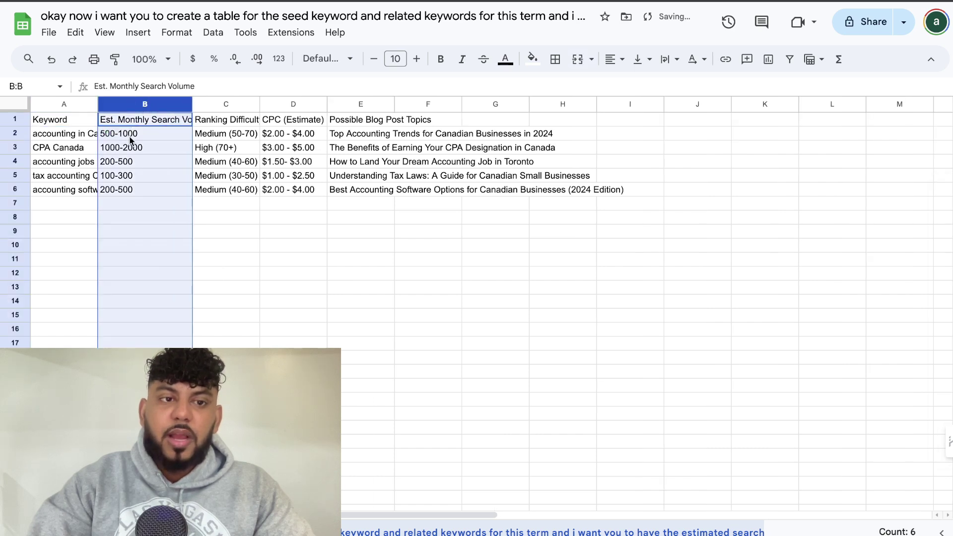
pyautogui.click(241, 276)
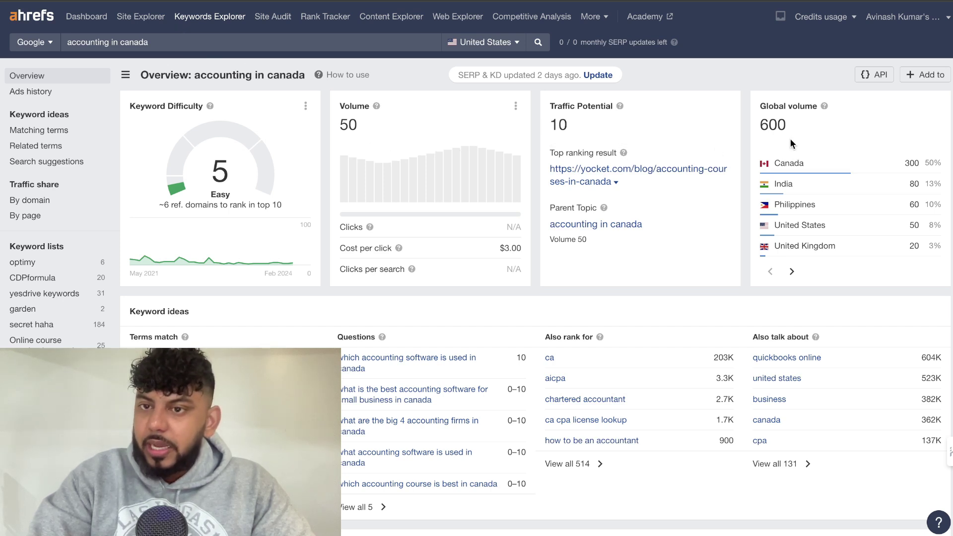
# Scroll through the Ahrefs overview cards for 'accounting in canada' (volume 50, difficulty 5)
pyautogui.scroll(-2, 799, 159)
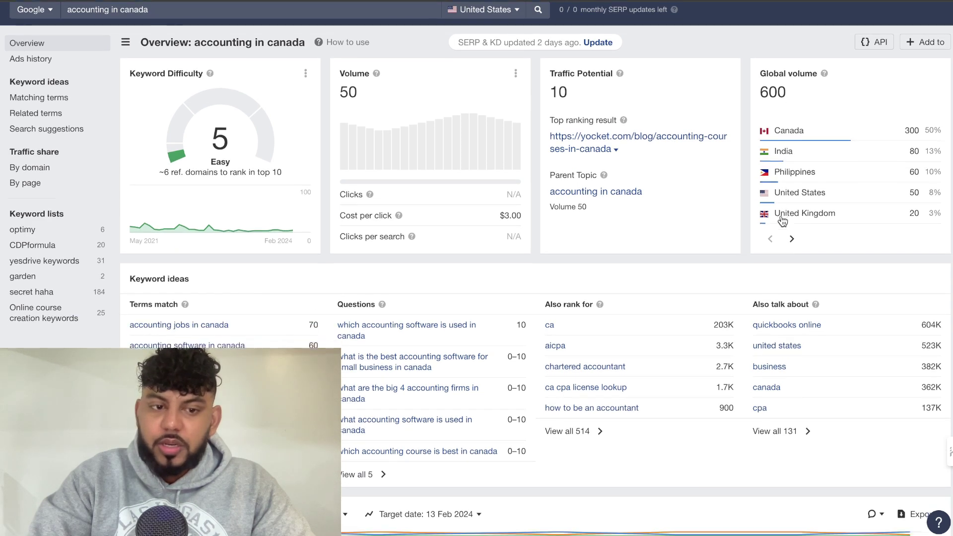
pyautogui.scroll(-2, 782, 220)
pyautogui.scroll(3, 782, 220)
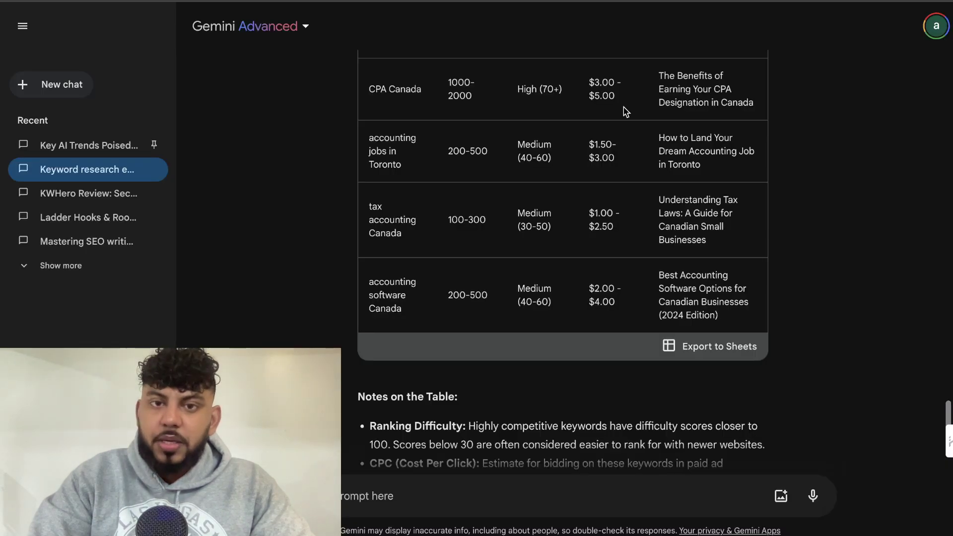
pyautogui.scroll(1, 625, 111)
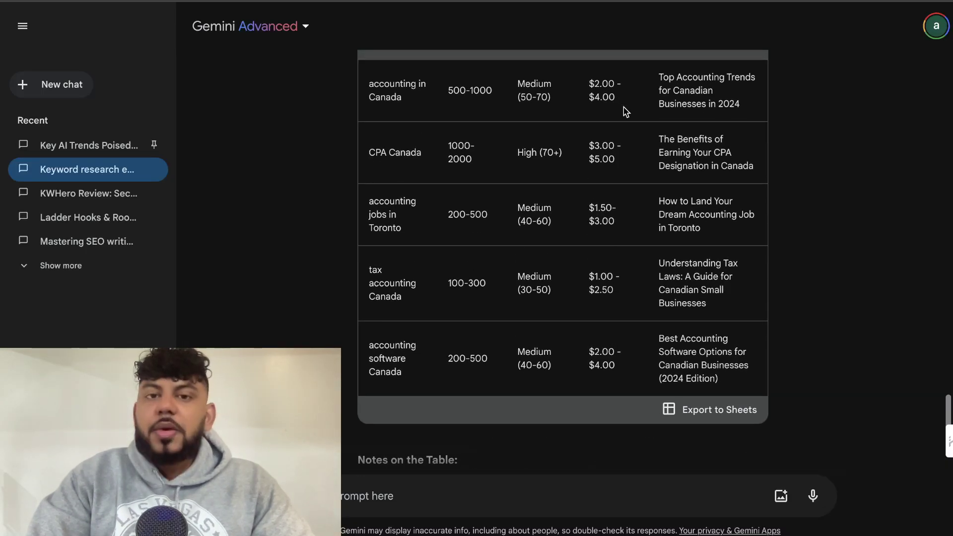
pyautogui.scroll(1, 625, 110)
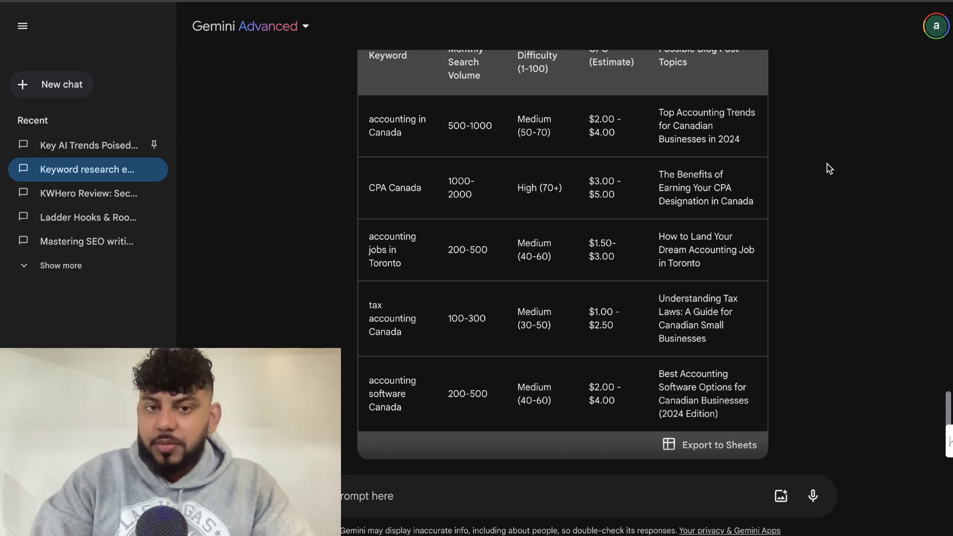
pyautogui.scroll(1, 827, 164)
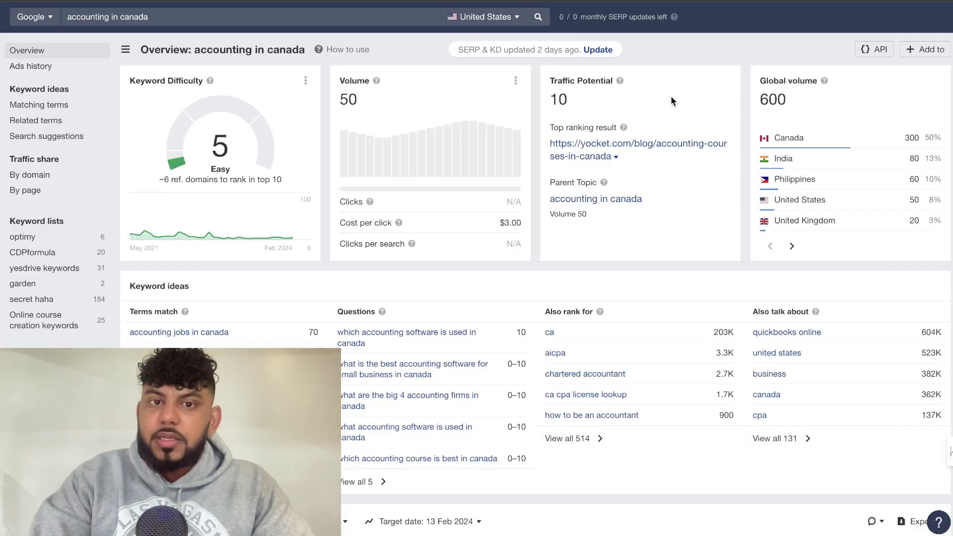
pyautogui.scroll(1, 584, 148)
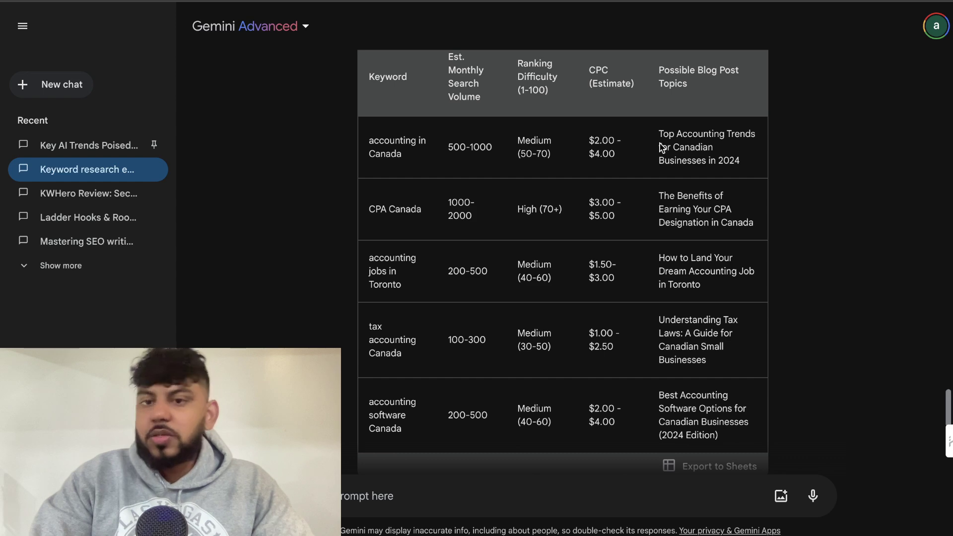
# Select the CPA Canada keyword in the table, then clear the selection
pyautogui.scroll(-1, 640, 131)
pyautogui.tripleClick(416, 179)
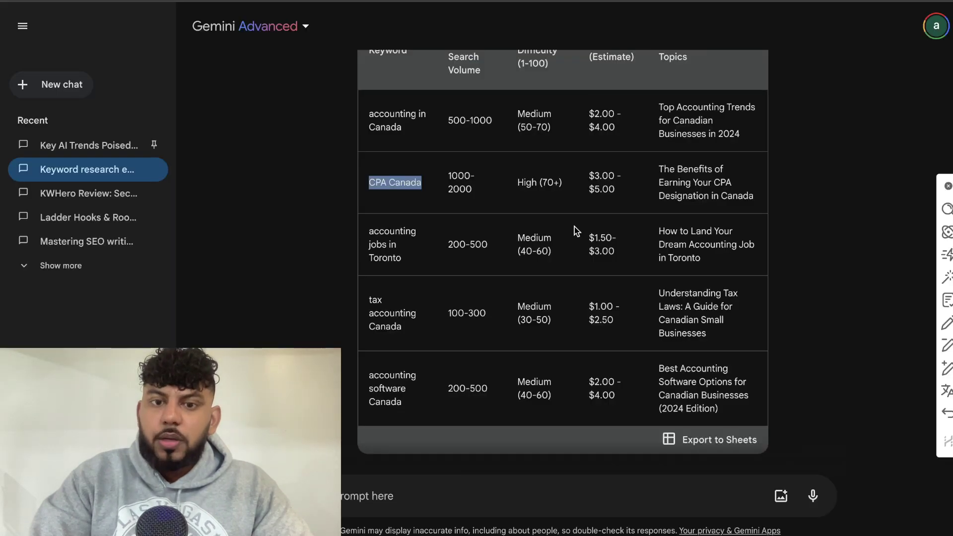
pyautogui.scroll(1, 556, 181)
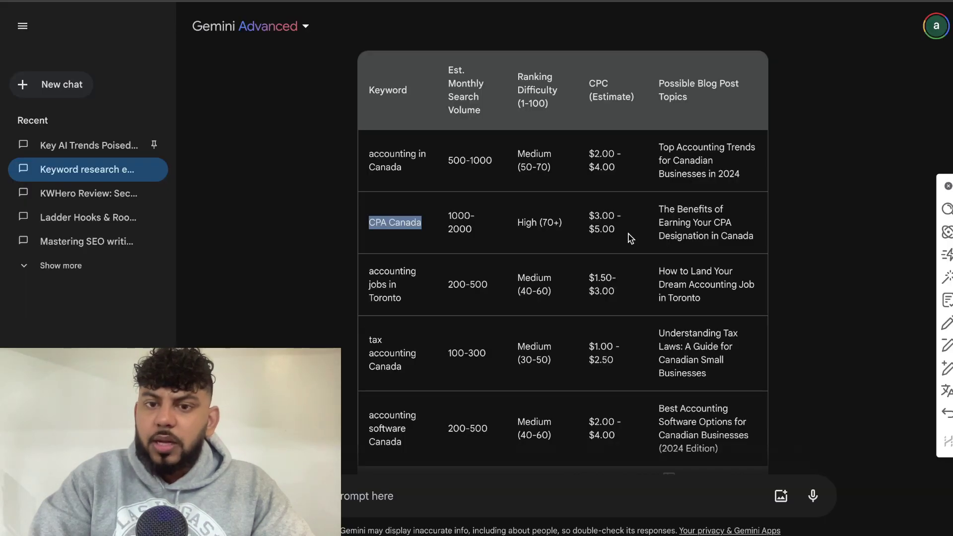
pyautogui.click(731, 233)
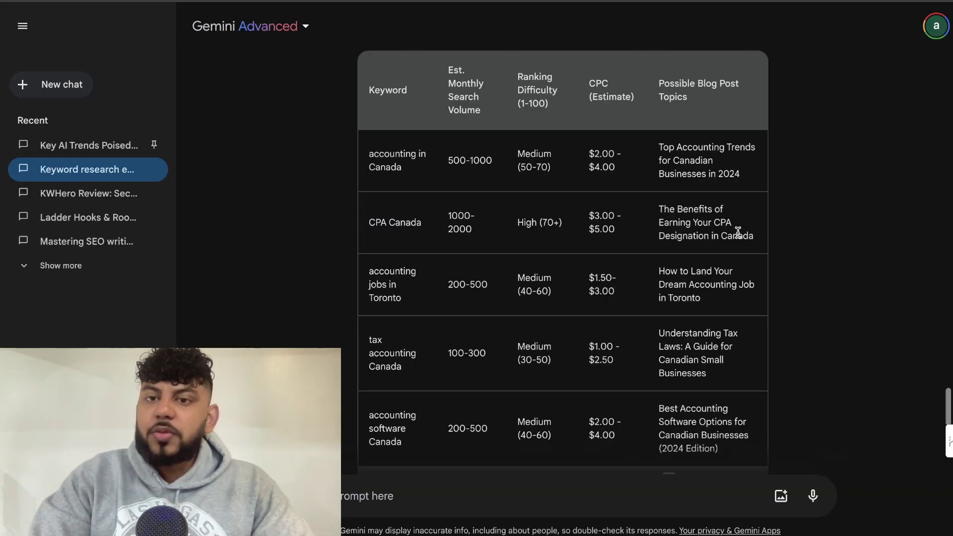
# Search Ahrefs for 'accounting jobs in Toronto', getting volume 50 and difficulty 0
pyautogui.scroll(-1, 744, 187)
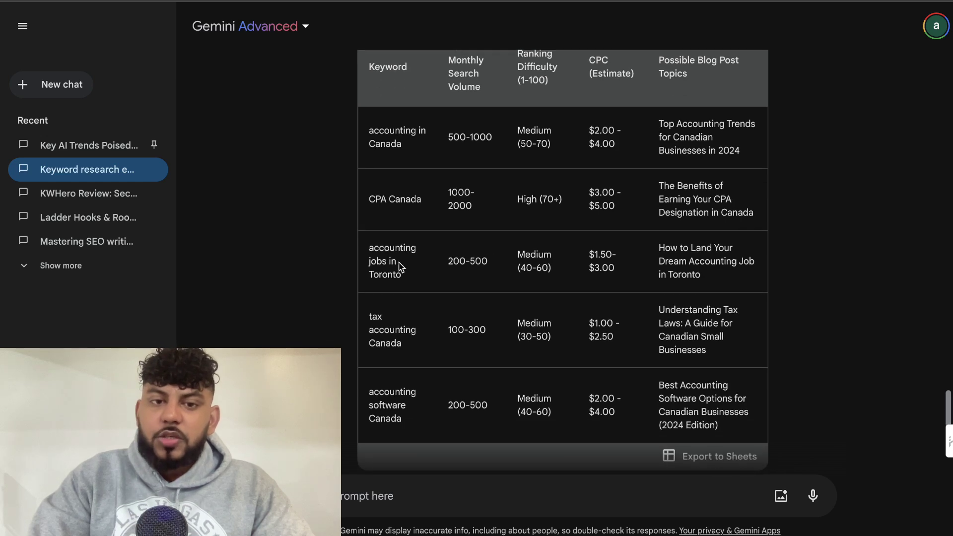
pyautogui.moveTo(419, 280); pyautogui.dragTo(361, 243)
pyautogui.hotkey('ctrl', 'c')
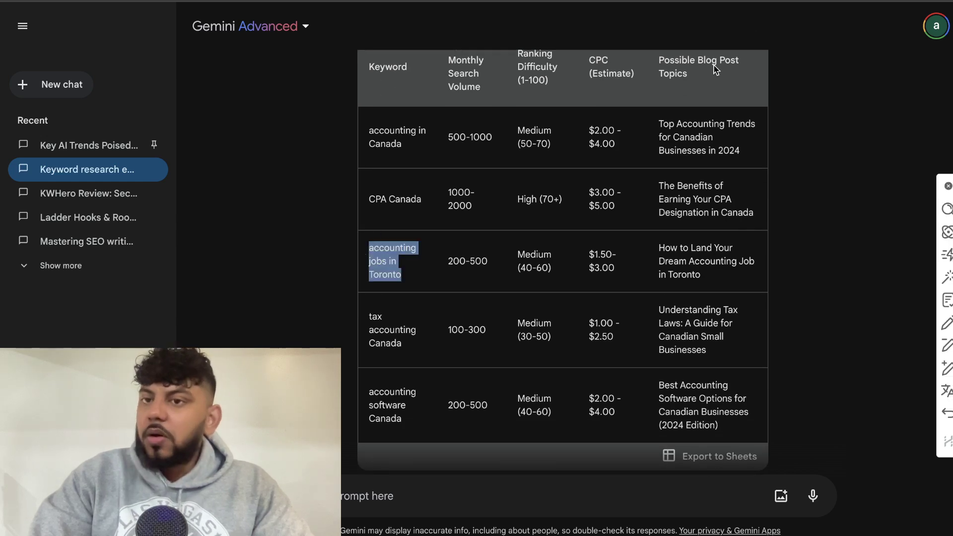
pyautogui.hotkey('ctrl', 'Tab')
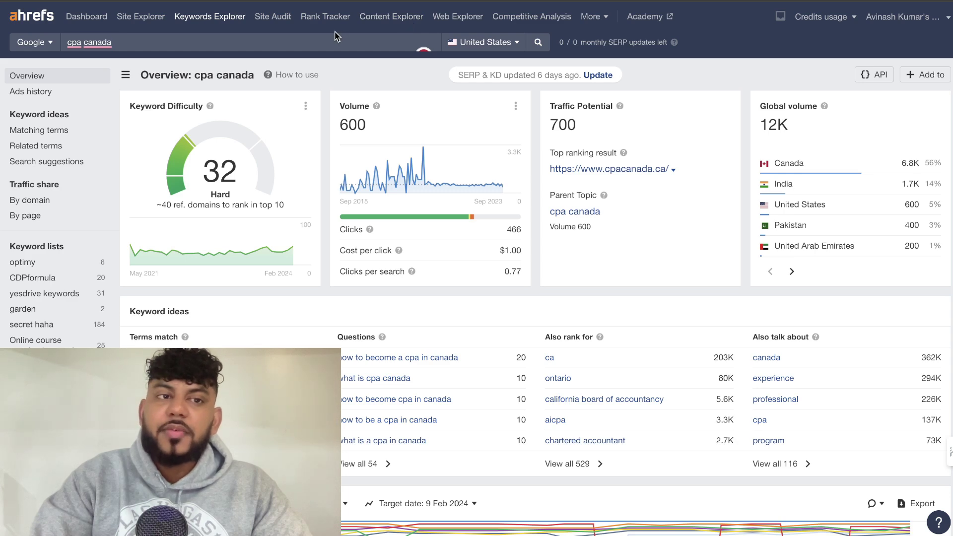
pyautogui.hotkey('ctrl', 'a')
pyautogui.hotkey('ctrl', 'v')
pyautogui.press('Return')
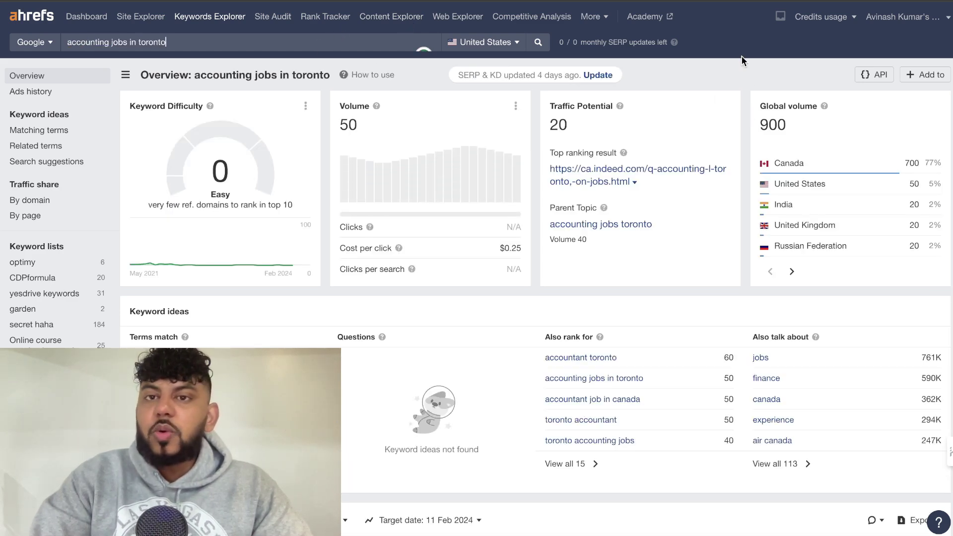
# Back in Gemini, copy the 'accounting in Canada' keyword from the table
pyautogui.hotkey('ctrl', 'shift', 'Tab')
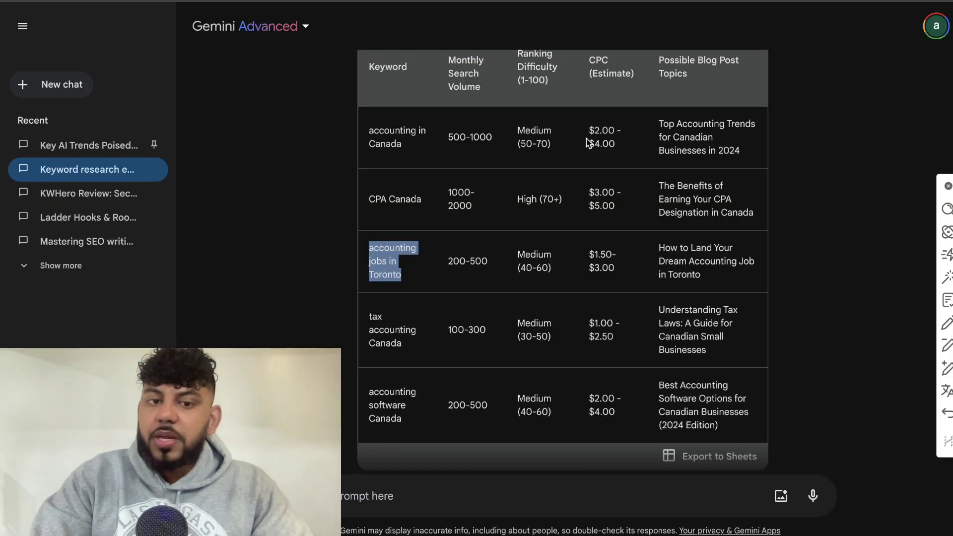
pyautogui.scroll(-8, 586, 141)
pyautogui.scroll(6, 586, 141)
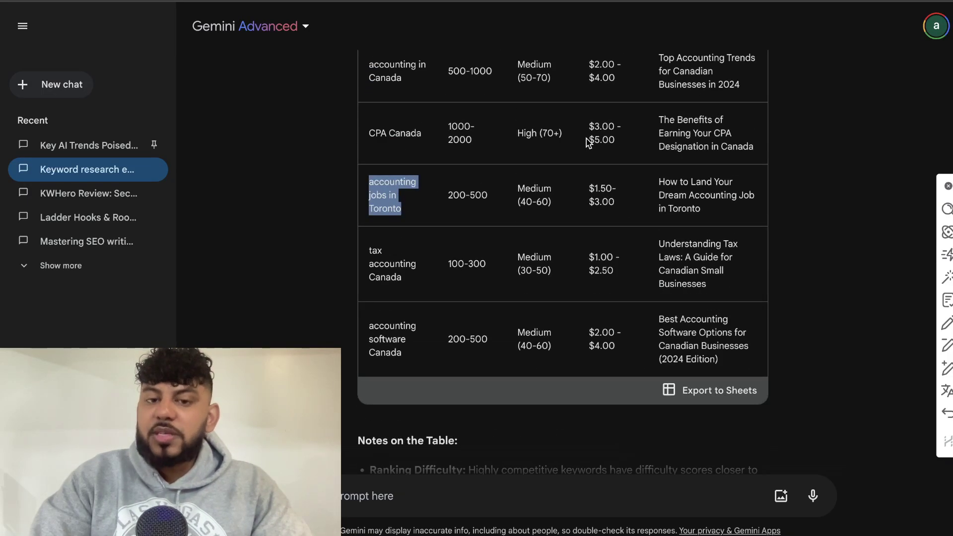
pyautogui.scroll(-9, 586, 140)
pyautogui.scroll(15, 577, 130)
pyautogui.scroll(-3, 519, 213)
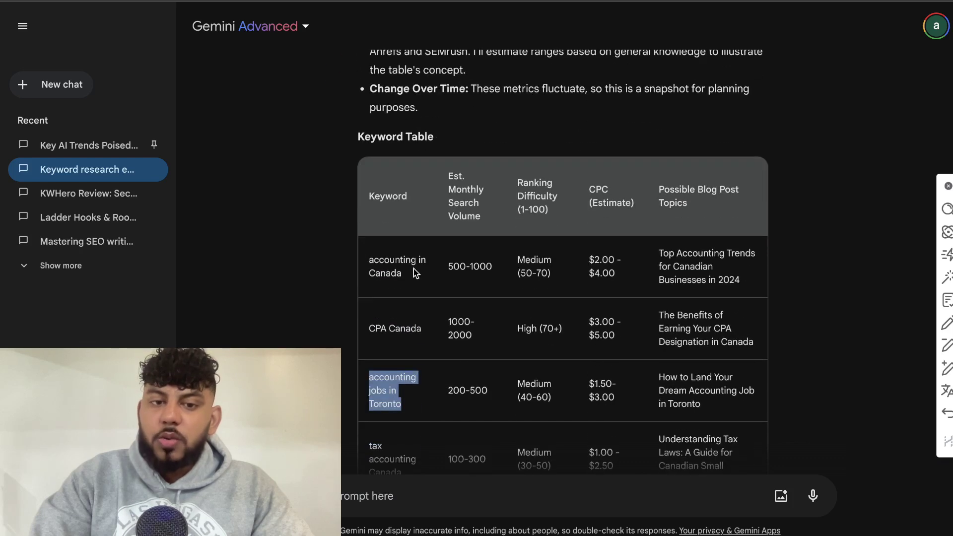
pyautogui.scroll(-3, 412, 283)
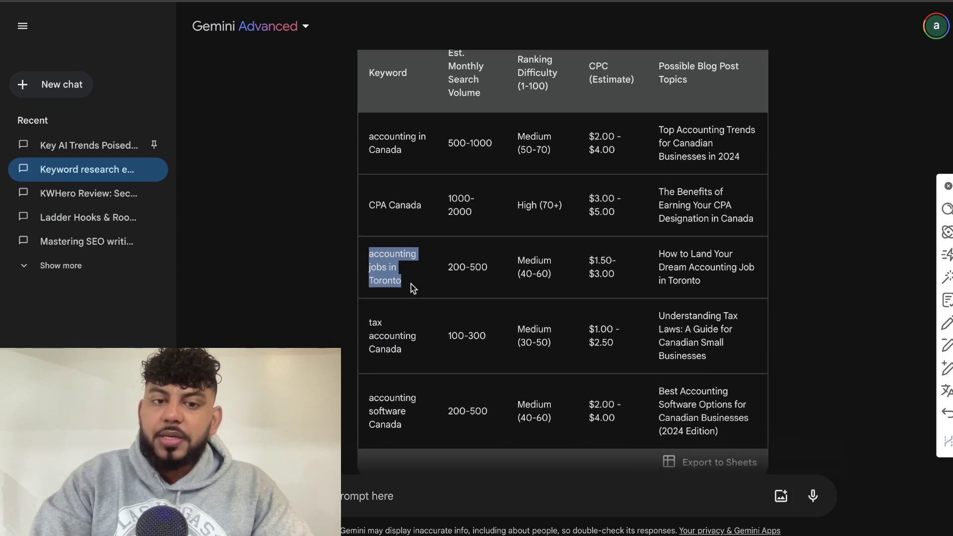
pyautogui.moveTo(416, 154); pyautogui.dragTo(366, 142)
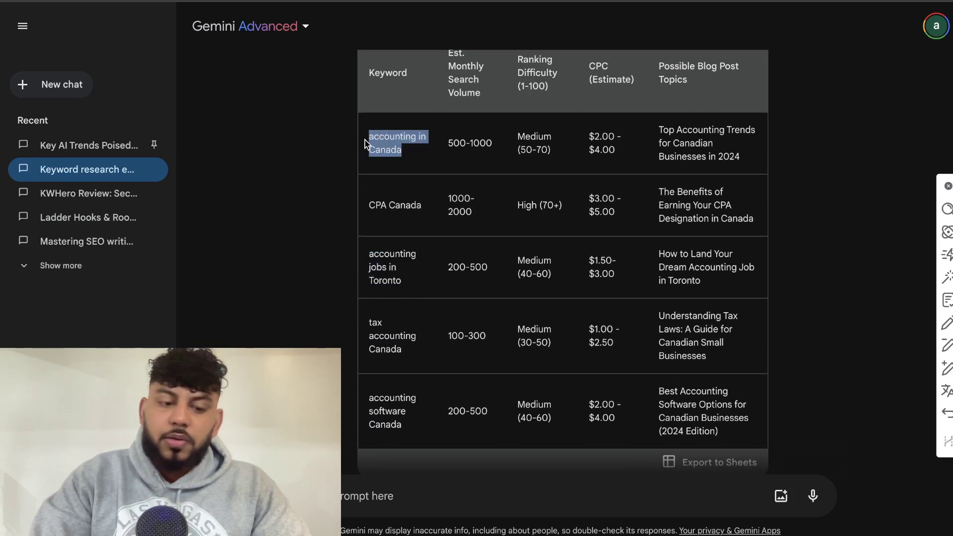
pyautogui.hotkey('ctrl', 'c')
# Send a prompt asking how to write a top-ranking SEO article on 'accounting in Canada'
pyautogui.scroll(-10, 377, 248)
pyautogui.click(388, 497)
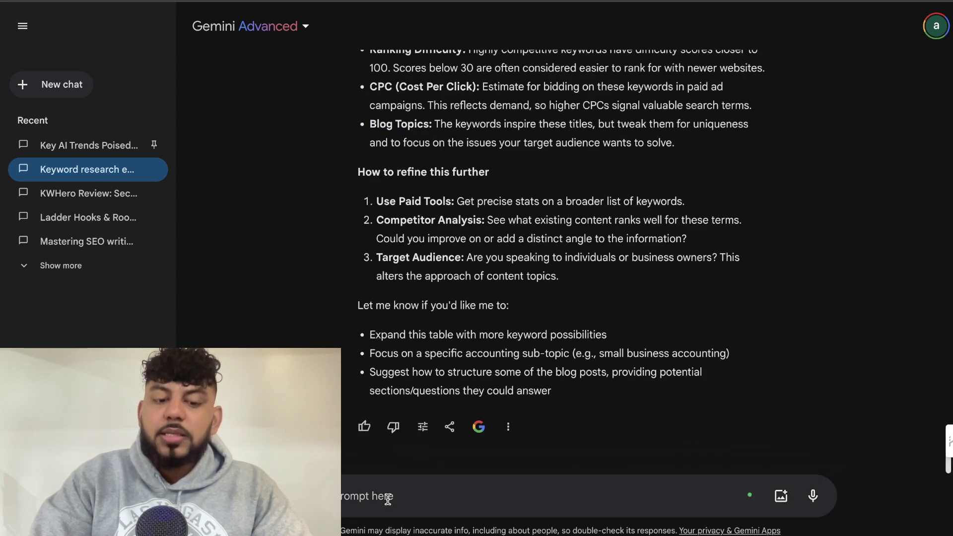
pyautogui.hotkey('ctrl', 'v')
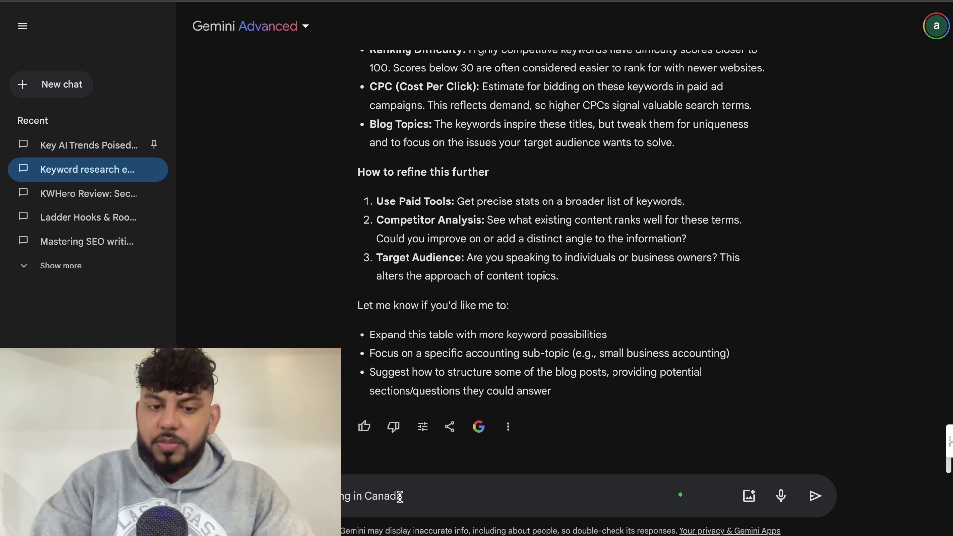
pyautogui.press('Return')
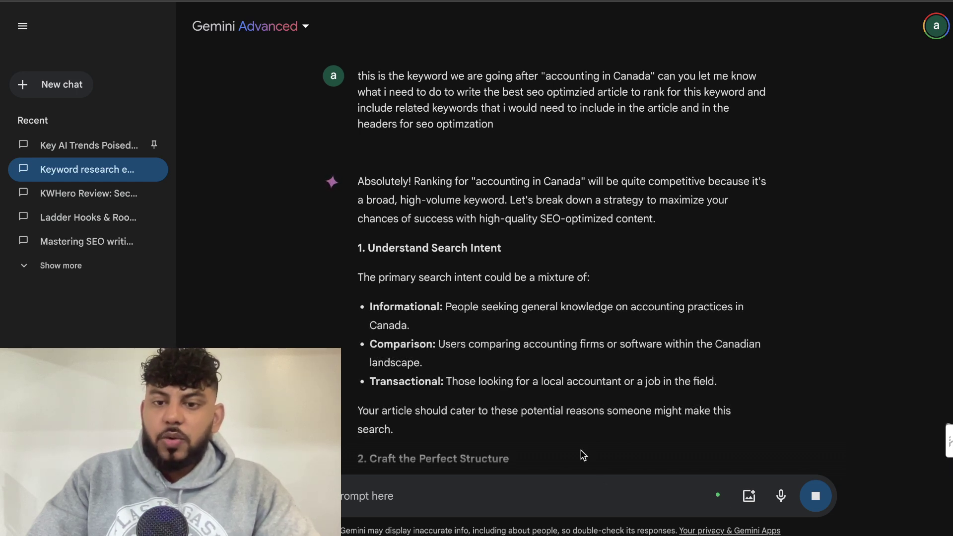
pyautogui.scroll(-3, 605, 370)
pyautogui.scroll(-4, 605, 370)
pyautogui.scroll(-3, 604, 367)
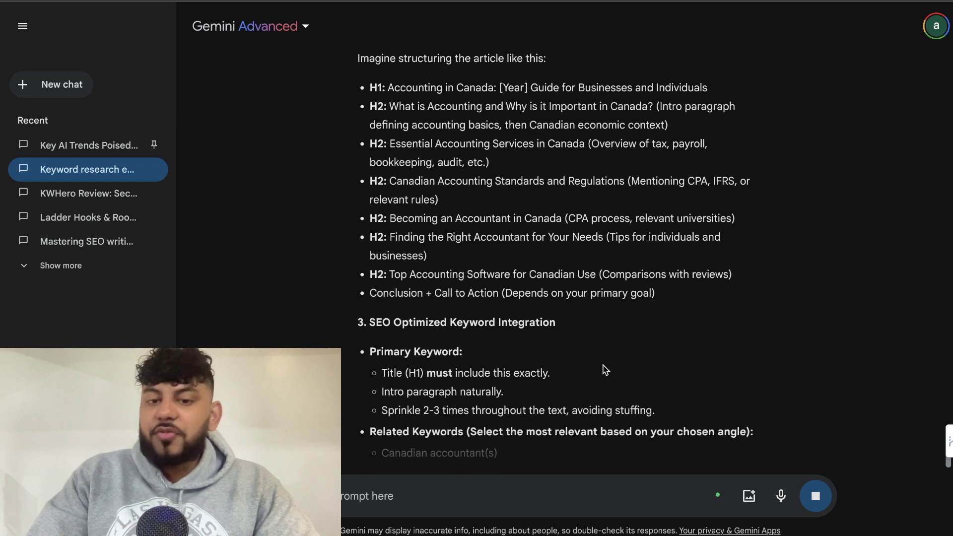
pyautogui.scroll(-3, 541, 323)
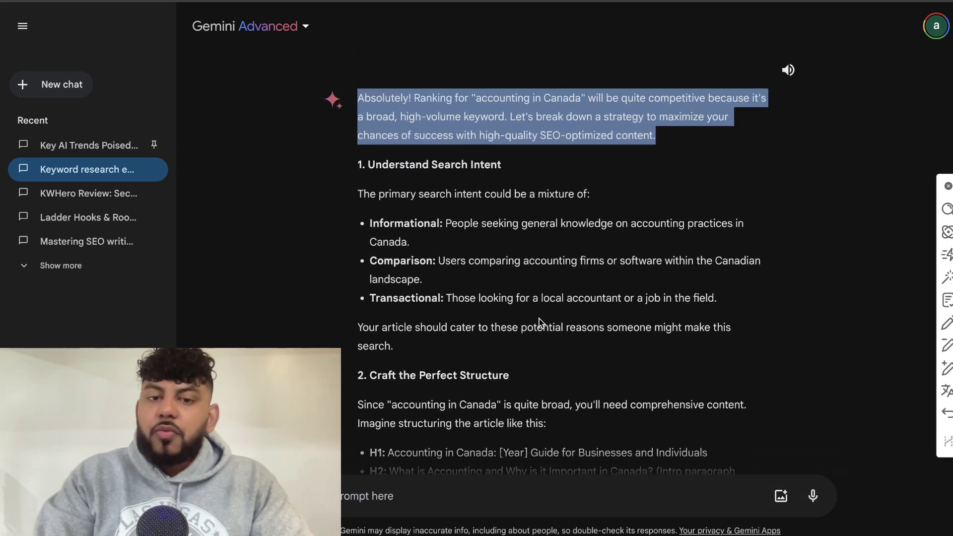
pyautogui.scroll(-1, 540, 322)
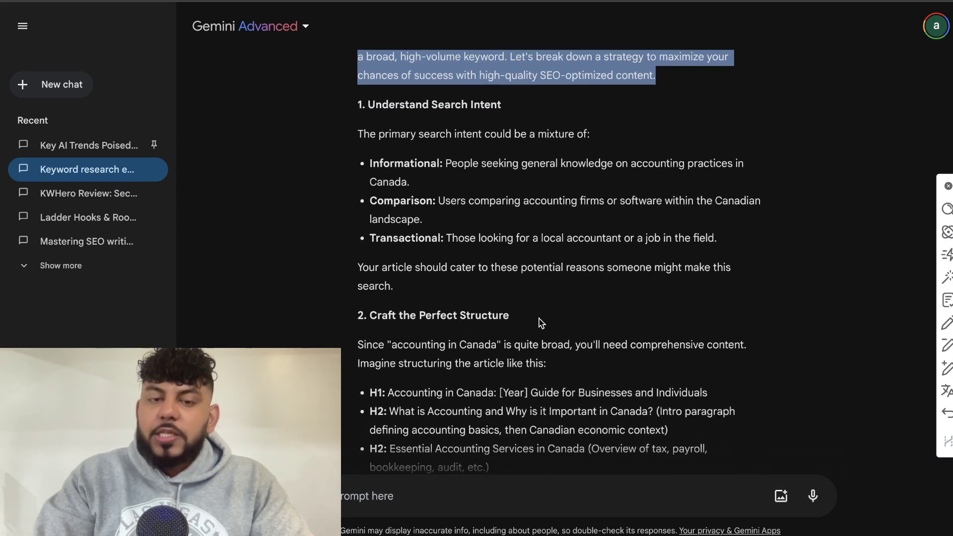
pyautogui.scroll(-5, 541, 323)
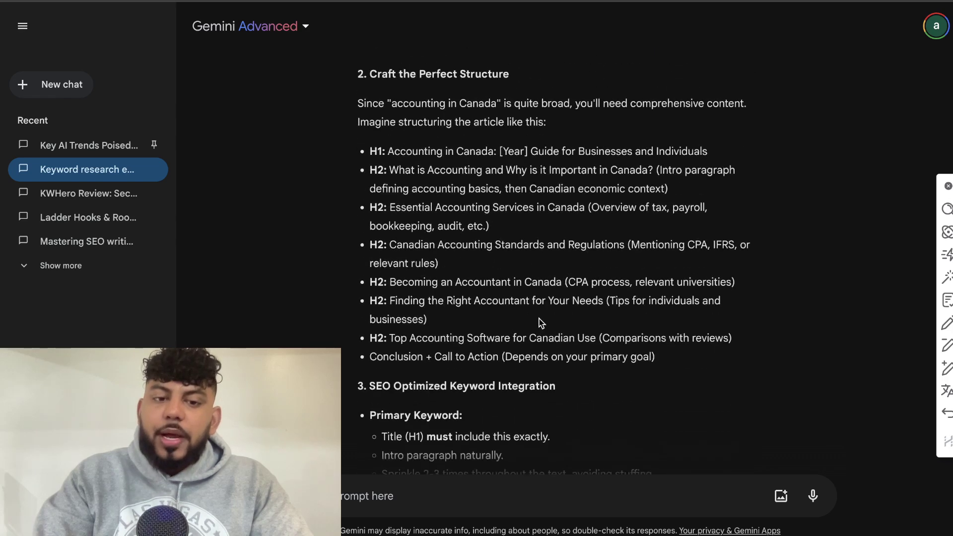
pyautogui.scroll(-2, 541, 323)
pyautogui.scroll(-2, 540, 320)
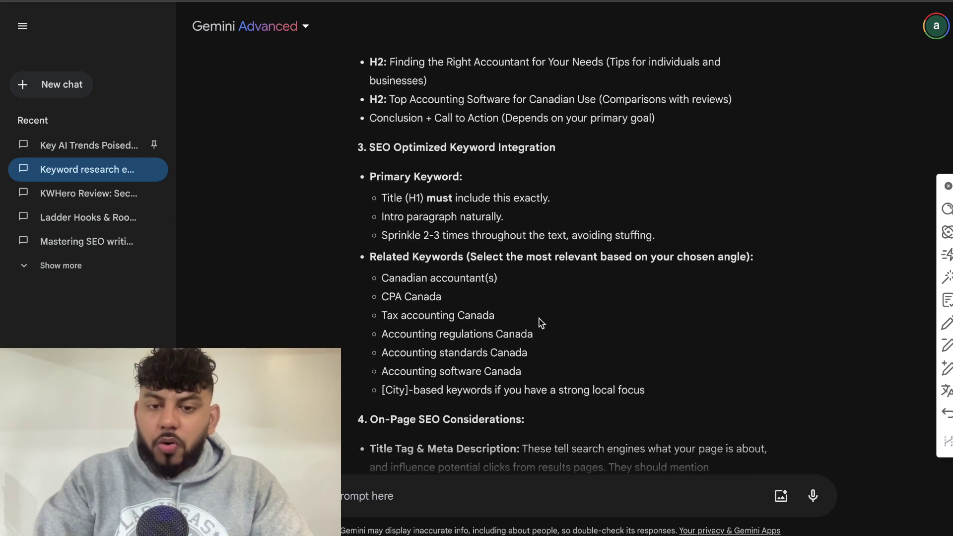
pyautogui.scroll(12, 555, 326)
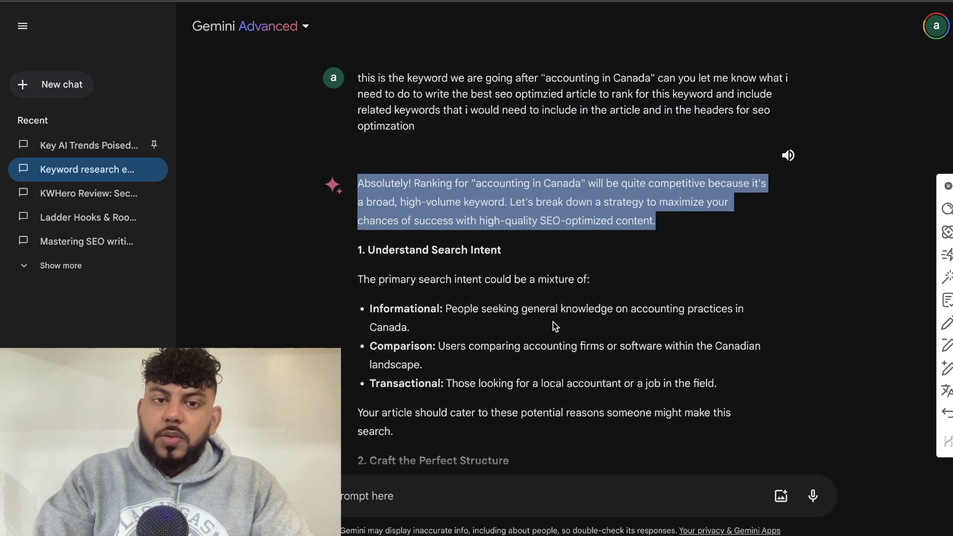
pyautogui.scroll(-20, 555, 323)
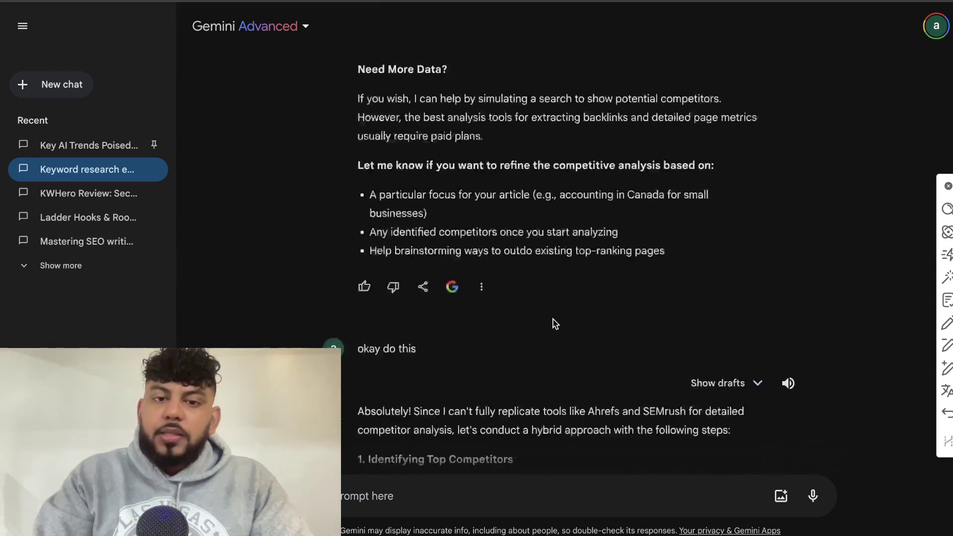
pyautogui.click(429, 494)
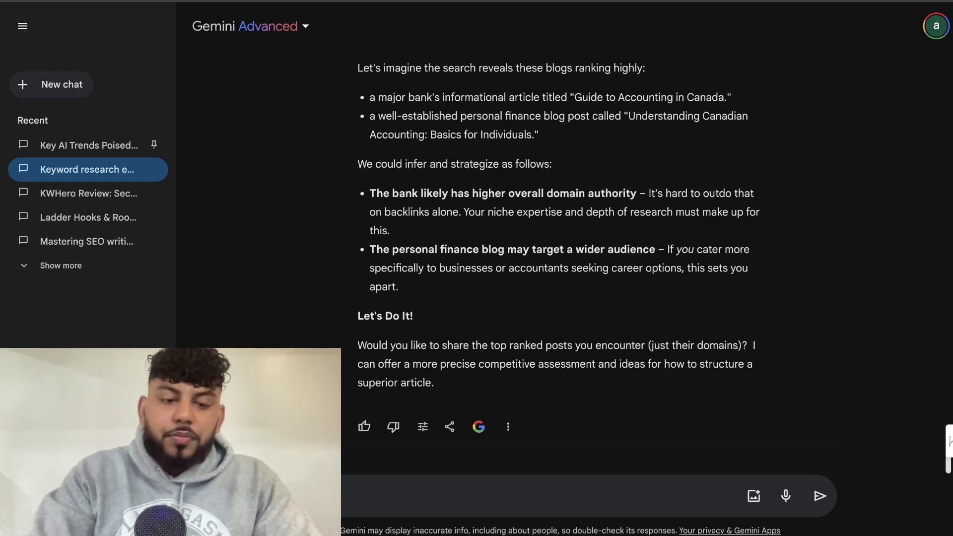
pyautogui.scroll(10, 740, 213)
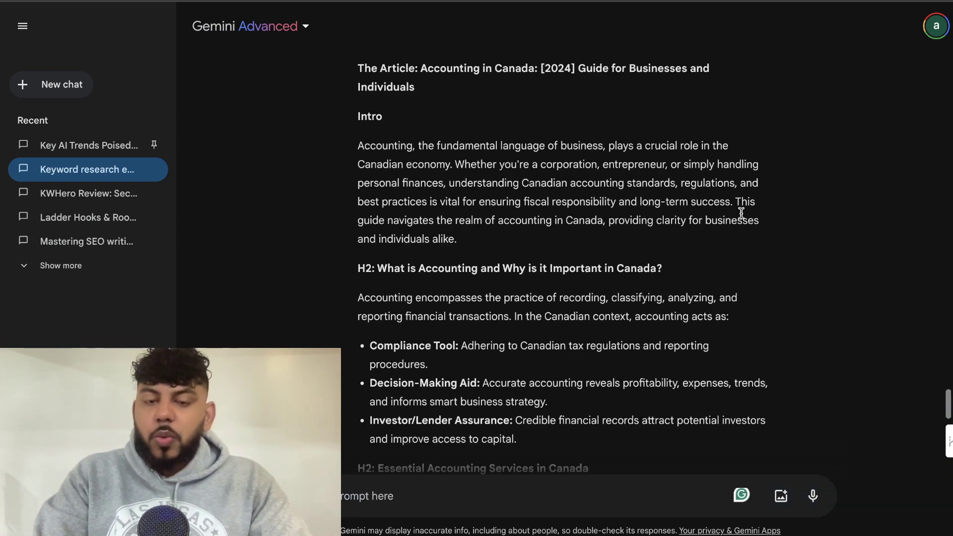
pyautogui.scroll(-4, 742, 214)
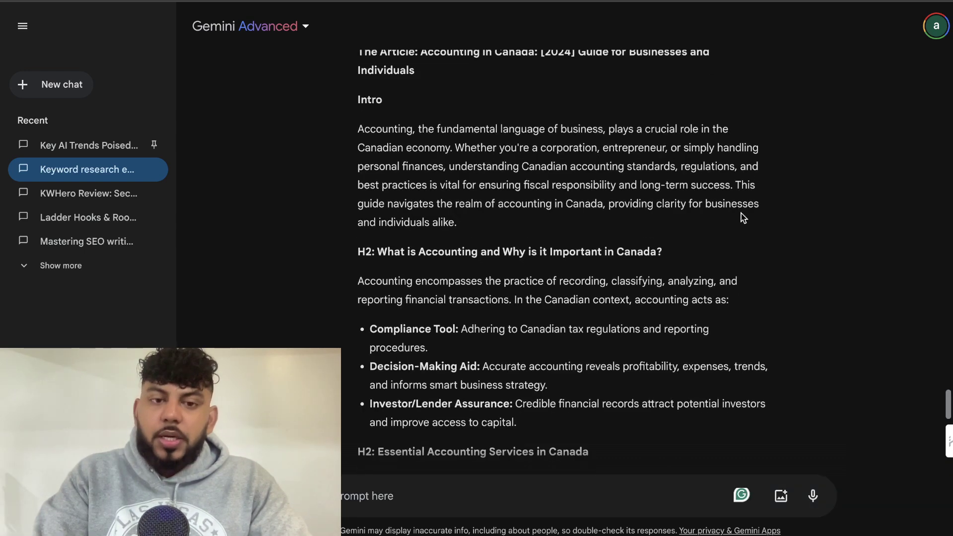
pyautogui.scroll(-8, 741, 214)
pyautogui.scroll(-4, 742, 215)
pyautogui.scroll(-8, 741, 214)
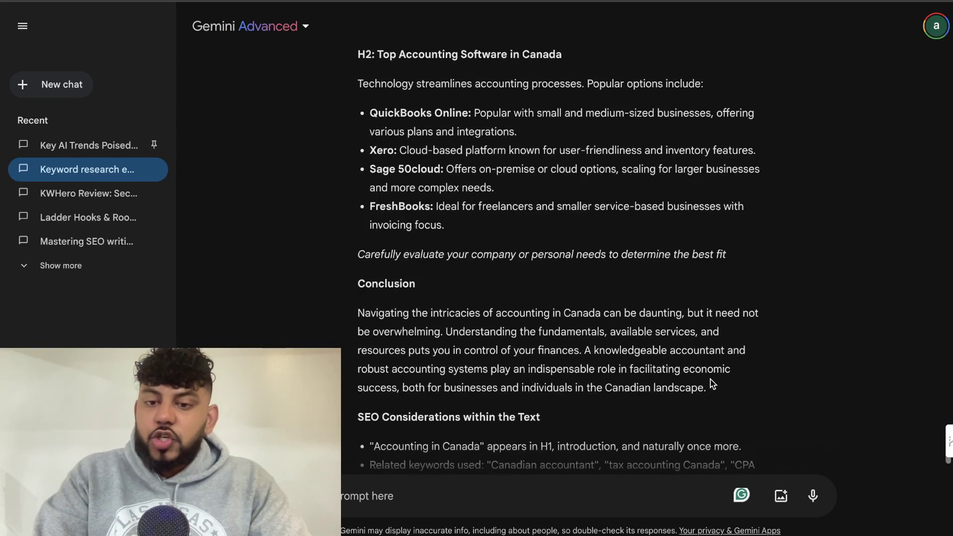
pyautogui.moveTo(712, 387); pyautogui.dragTo(353, 106)
pyautogui.scroll(14, 643, 306)
pyautogui.scroll(12, 458, 149)
pyautogui.rightClick(407, 173)
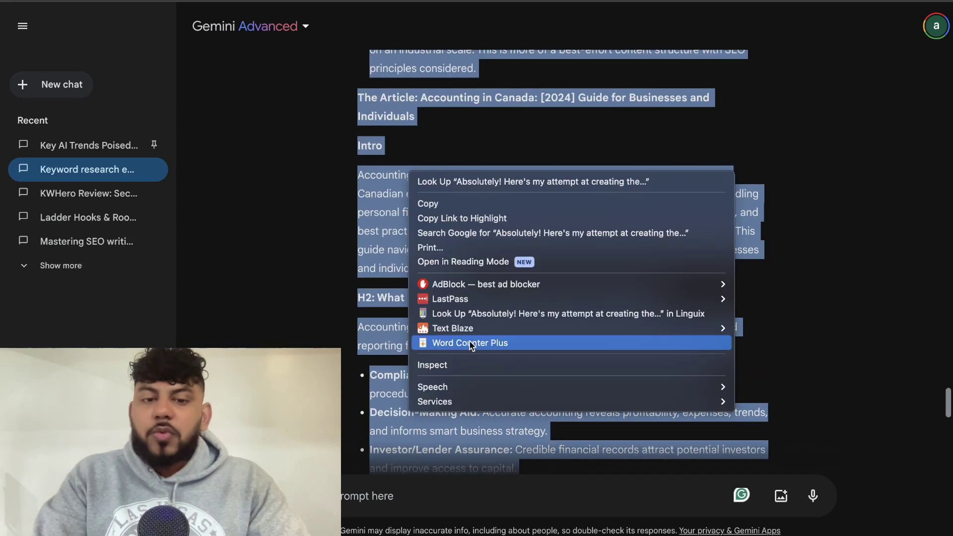
pyautogui.click(471, 343)
pyautogui.click(543, 194)
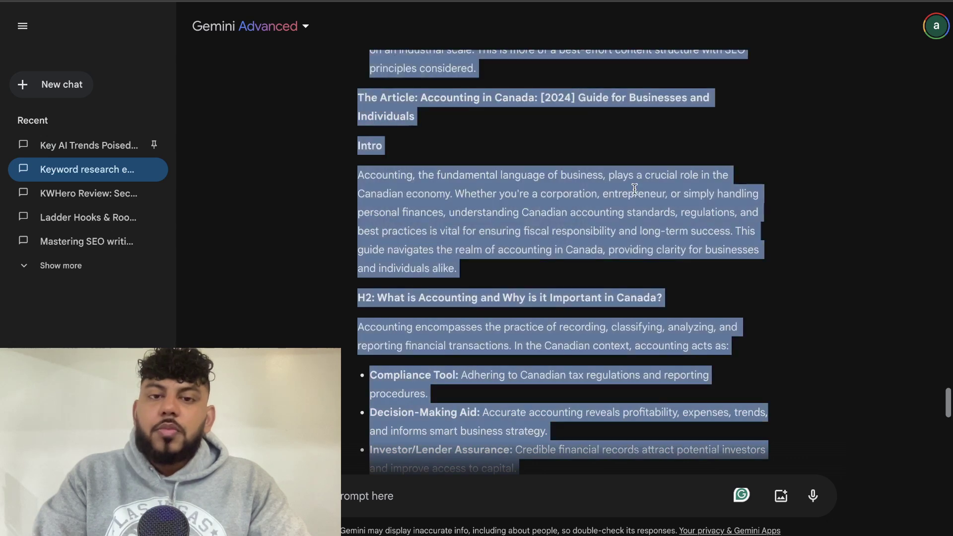
pyautogui.click(658, 193)
pyautogui.scroll(3, 658, 193)
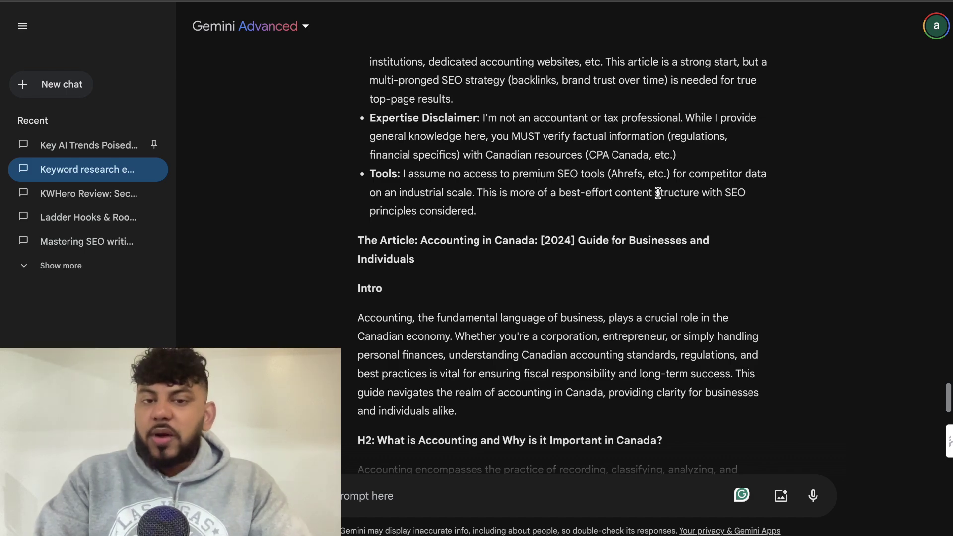
# Send the gardening keyword research prompt requesting volume, difficulty, CPC and blog topics
pyautogui.scroll(-20, 659, 192)
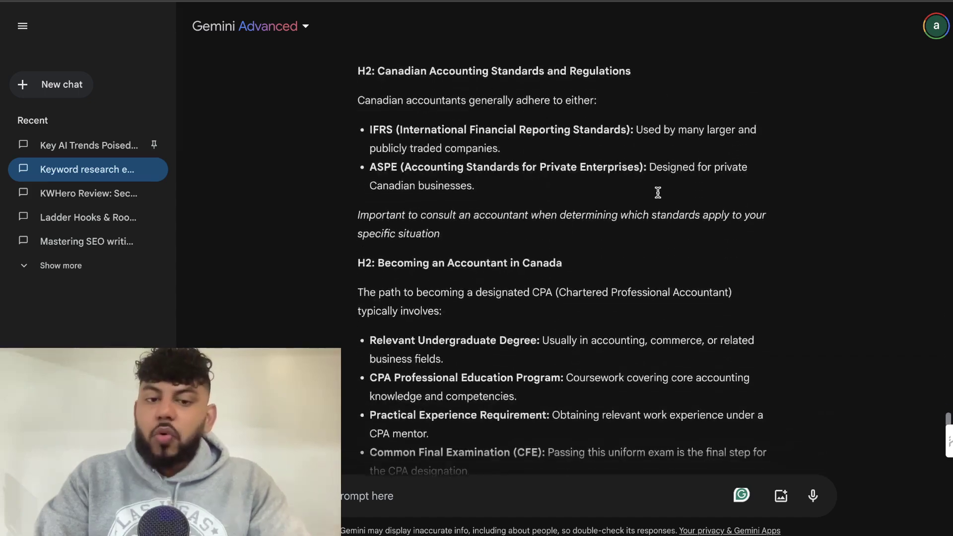
pyautogui.scroll(20, 521, 271)
pyautogui.scroll(-8, 525, 275)
pyautogui.hotkey('ctrl', 'v')
pyautogui.press('Return')
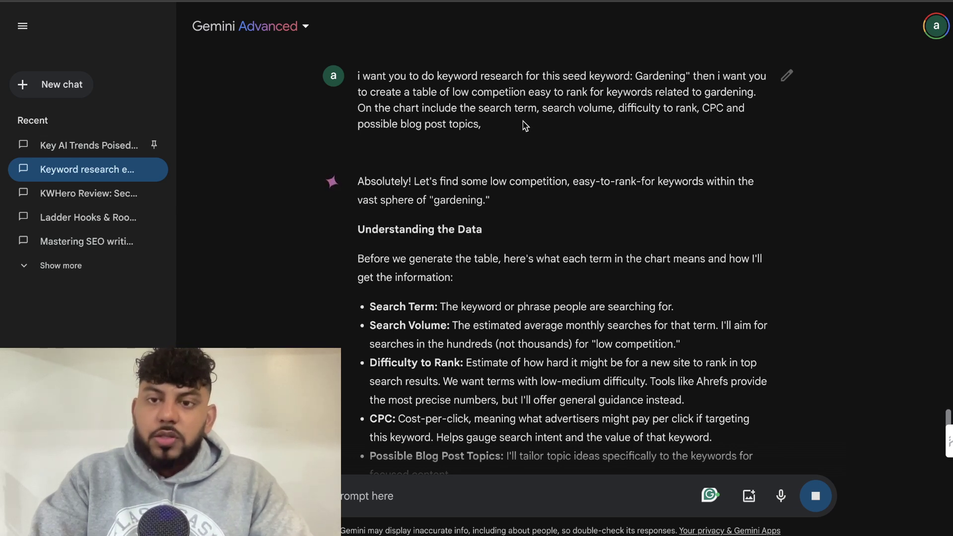
# Scroll through the generated five-term gardening keyword table starting with container gardening
pyautogui.scroll(-8, 525, 125)
pyautogui.scroll(-2, 525, 126)
pyautogui.scroll(-4, 525, 126)
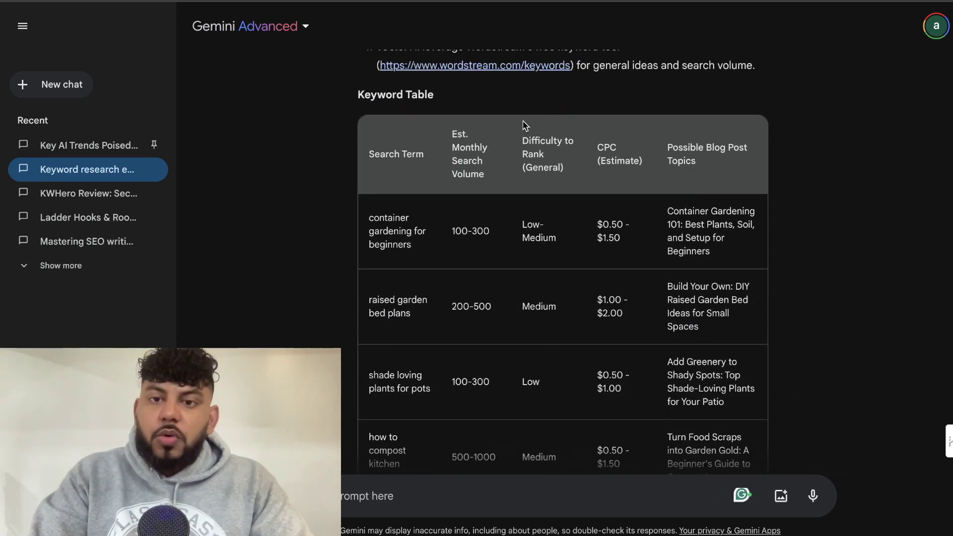
pyautogui.scroll(1, 765, 173)
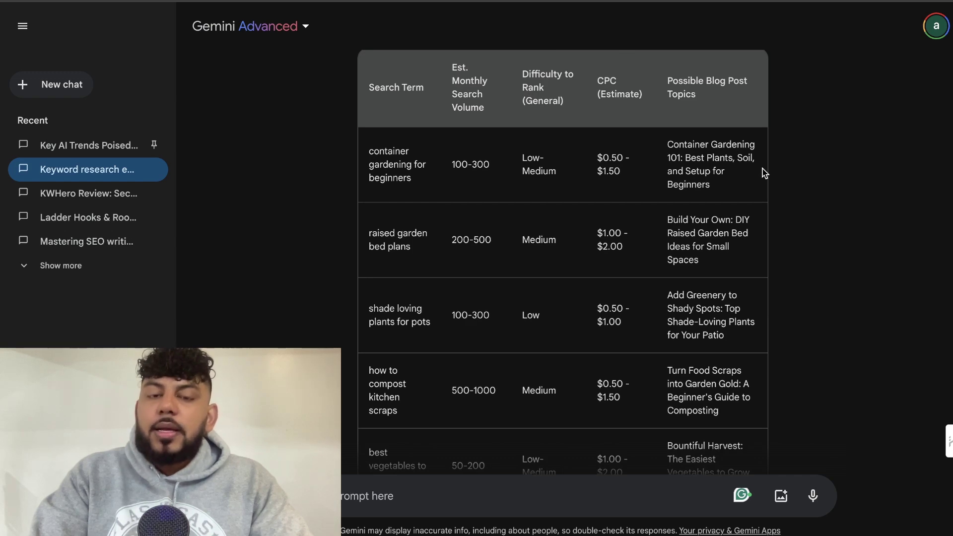
pyautogui.scroll(-1, 764, 173)
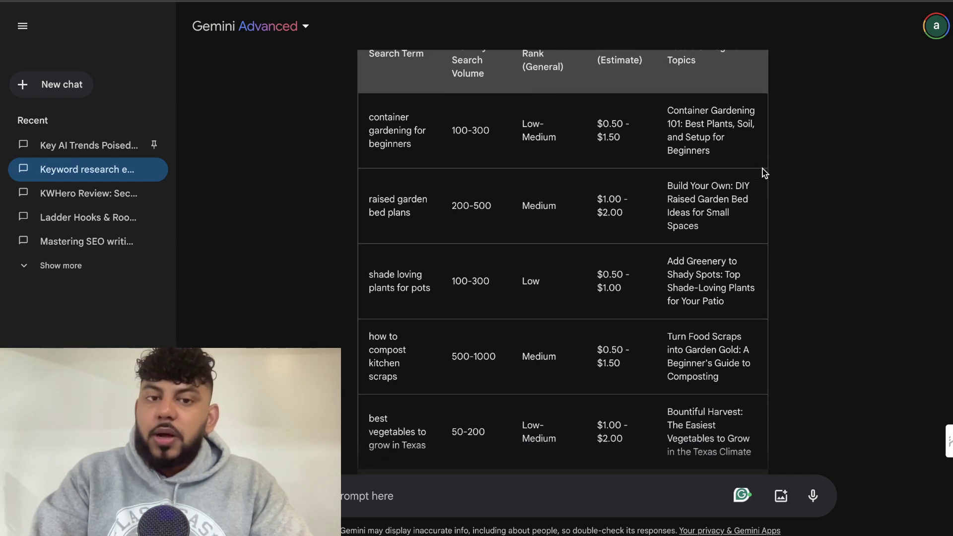
pyautogui.scroll(-6, 764, 172)
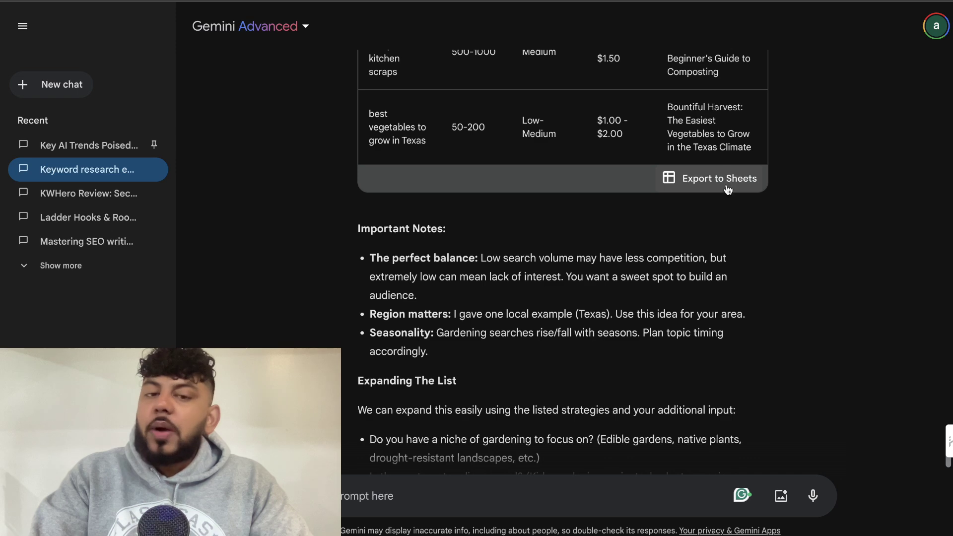
pyautogui.scroll(3, 582, 198)
pyautogui.scroll(-8, 582, 198)
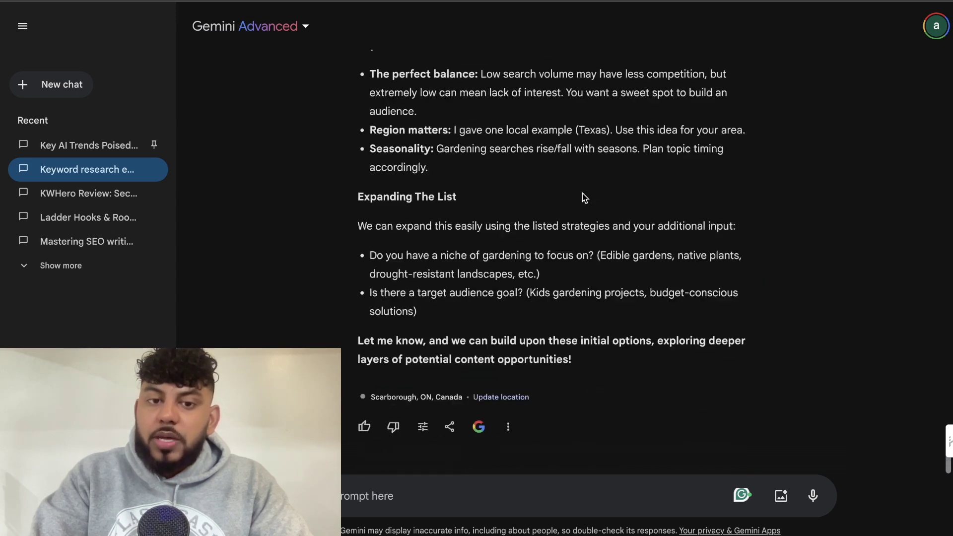
# Ask Gemini to 'add more keywords' to the gardening table
pyautogui.click(446, 493)
pyautogui.write('e keywords')
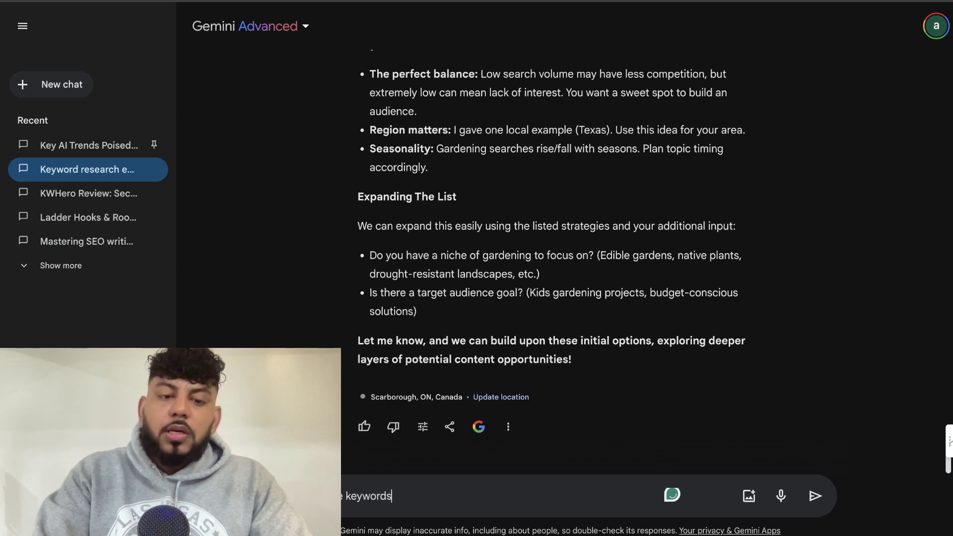
pyautogui.press('Return')
pyautogui.scroll(5, 557, 400)
pyautogui.scroll(-2, 565, 324)
pyautogui.scroll(1, 565, 324)
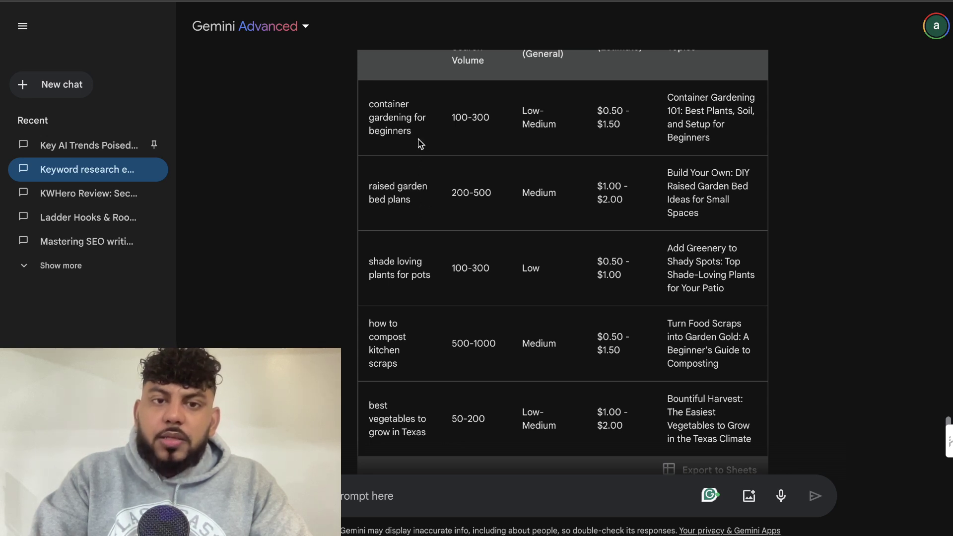
# Check 'container gardening for beginners' in Ahrefs: volume 800, difficulty 42
pyautogui.moveTo(420, 144); pyautogui.dragTo(365, 101)
pyautogui.hotkey('alt', 'Tab')
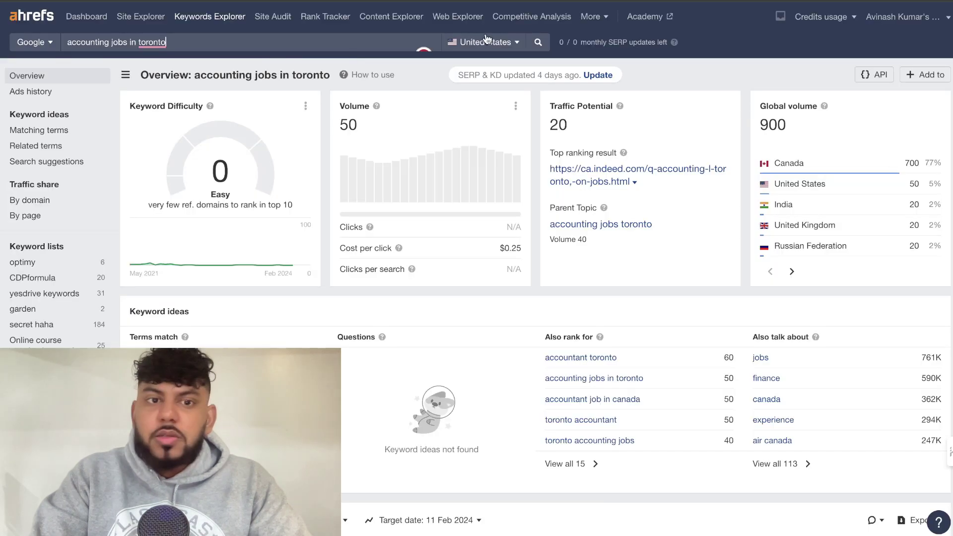
pyautogui.tripleClick(238, 42)
pyautogui.hotkey('ctrl', 'v')
pyautogui.press('Return')
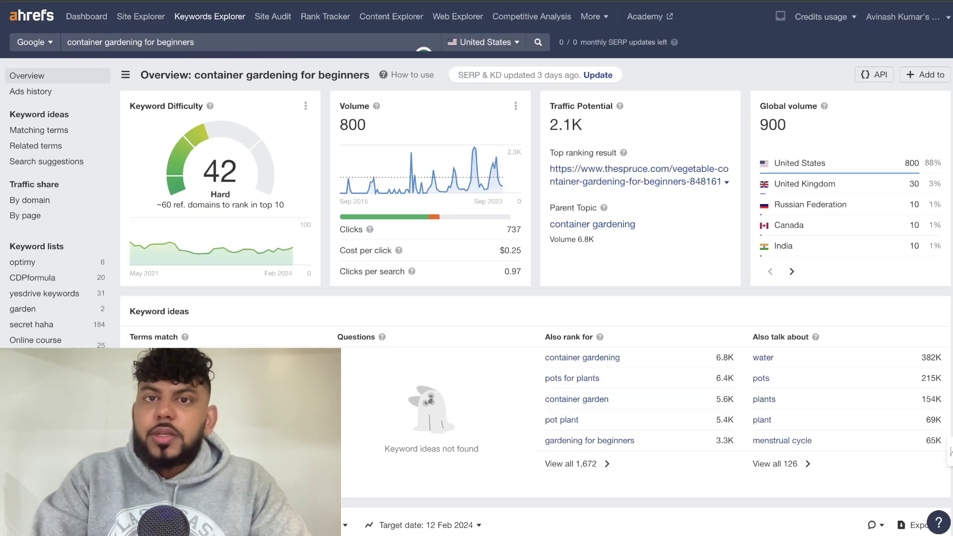
pyautogui.hotkey('alt', 'Tab')
pyautogui.scroll(10, 551, 174)
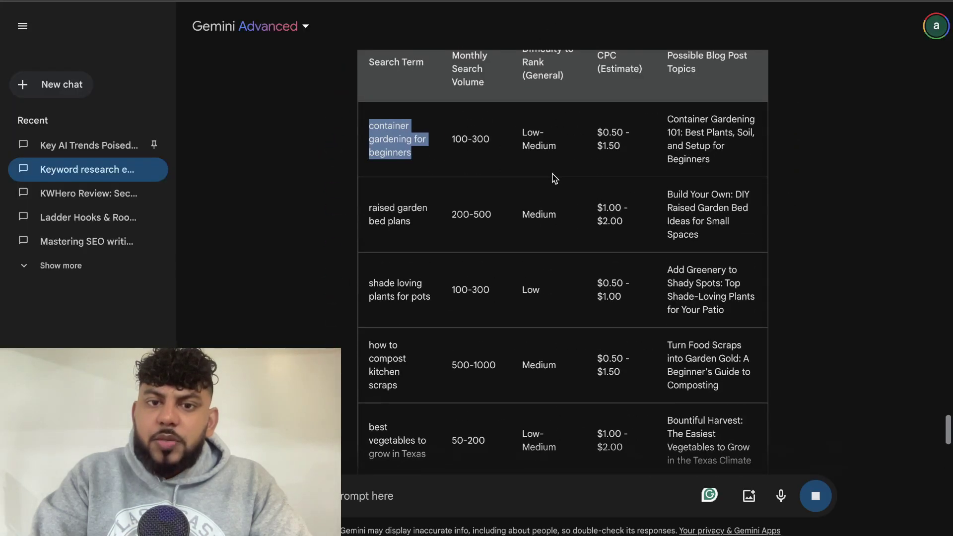
pyautogui.scroll(1, 481, 144)
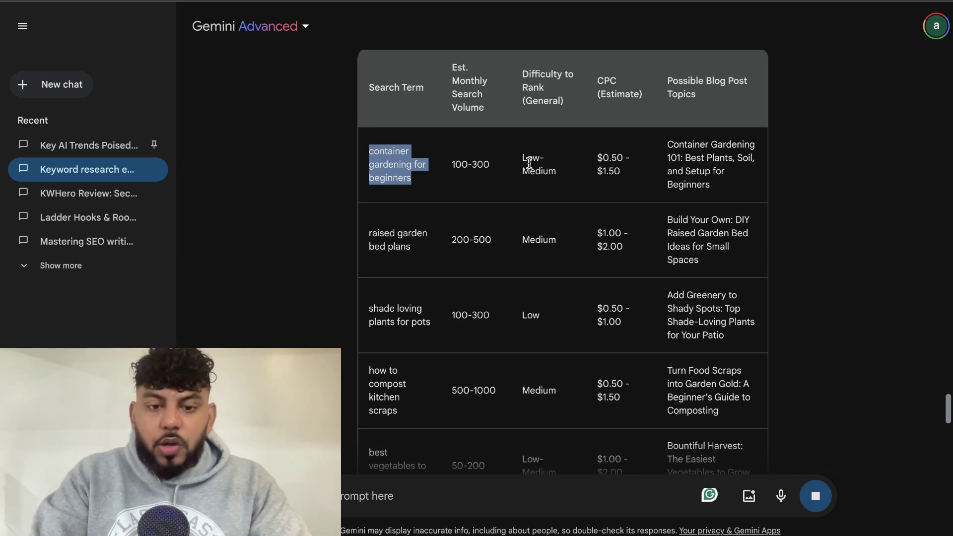
pyautogui.scroll(-20, 493, 159)
pyautogui.scroll(-8, 529, 166)
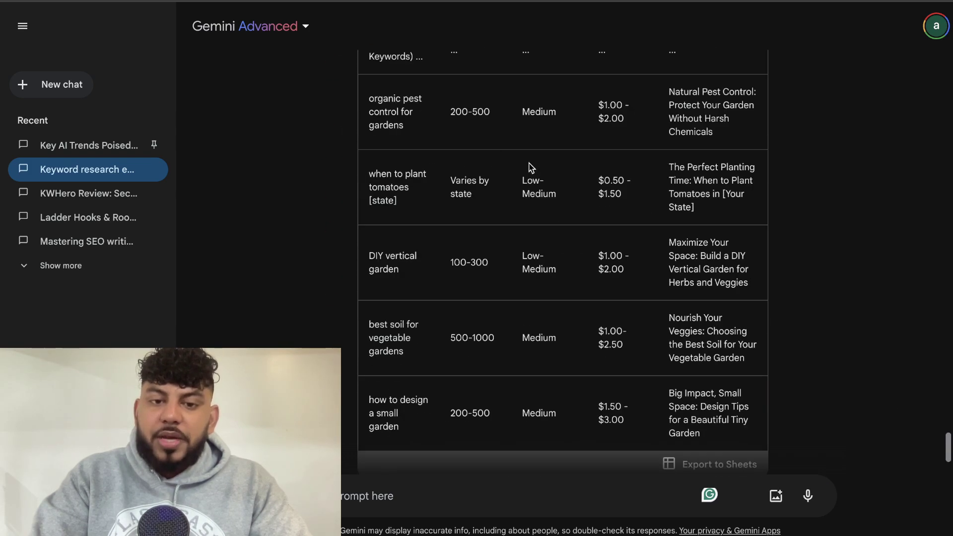
pyautogui.scroll(2, 574, 187)
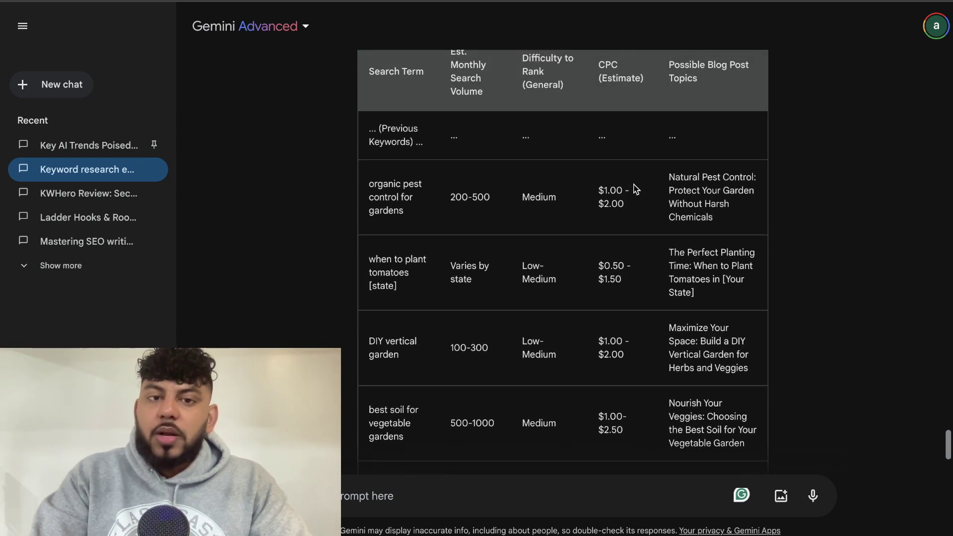
pyautogui.scroll(-2, 636, 189)
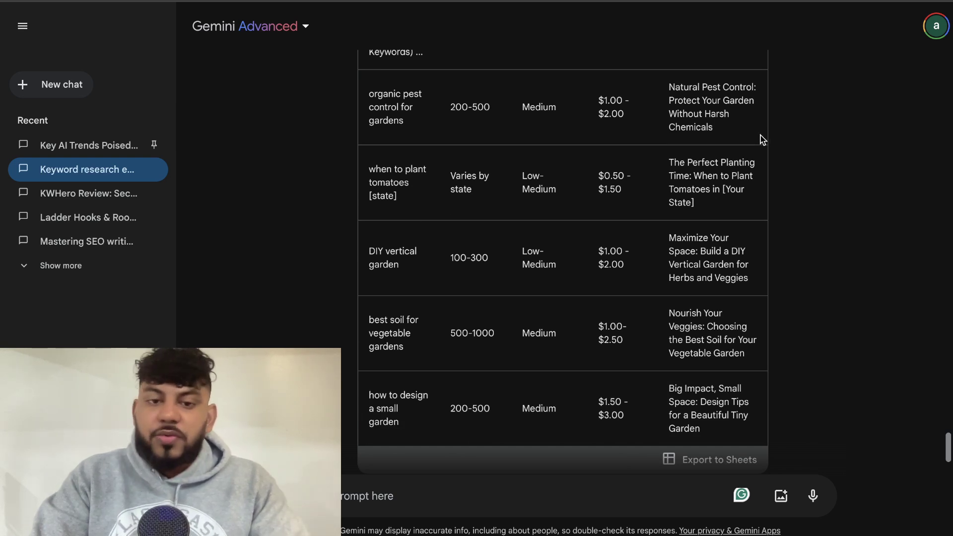
pyautogui.scroll(-5, 763, 140)
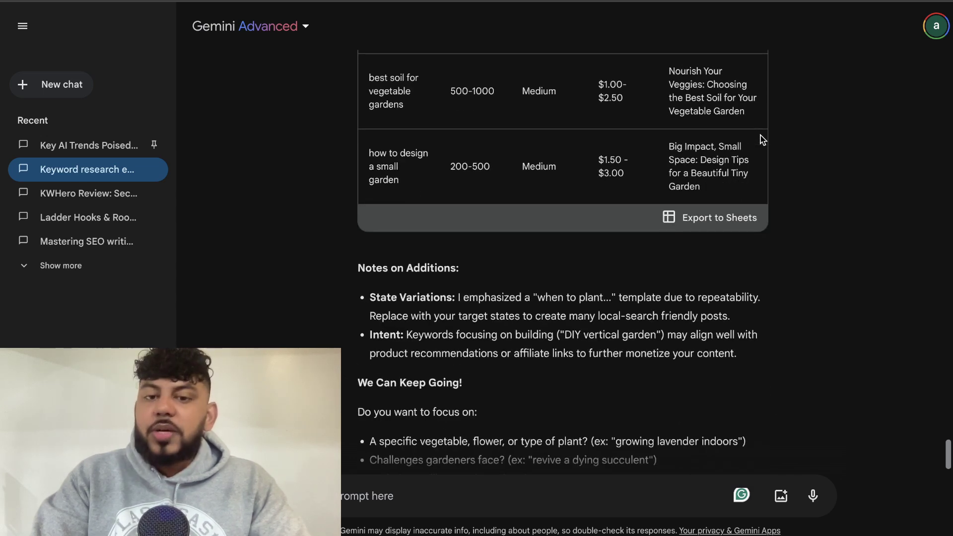